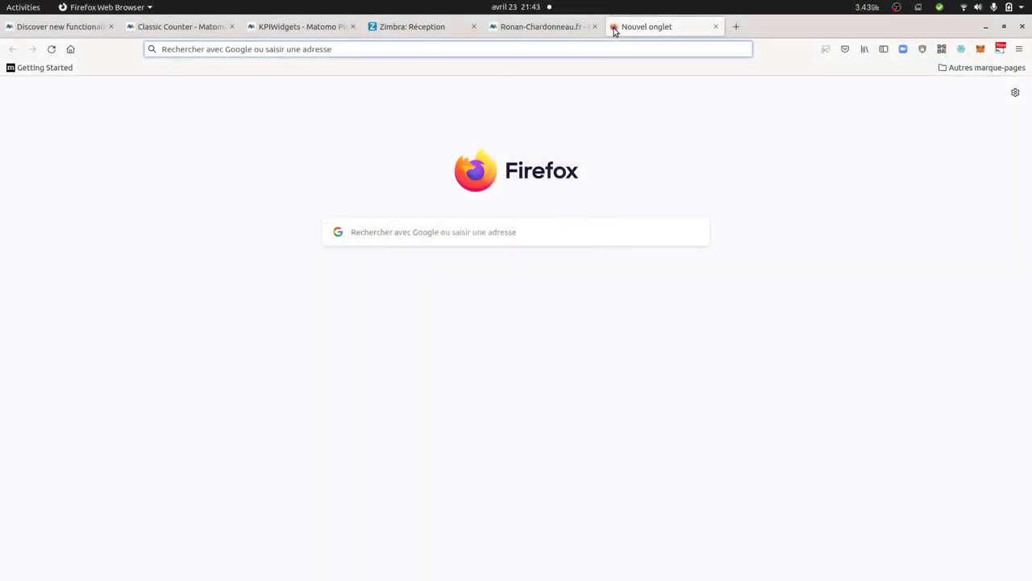
Step: Switch to the Matomo dashboard for ronan-chardonneau.fr showing the 71% Bounce Rate widgets
left_click(561, 32)
mouse_move(561, 184)
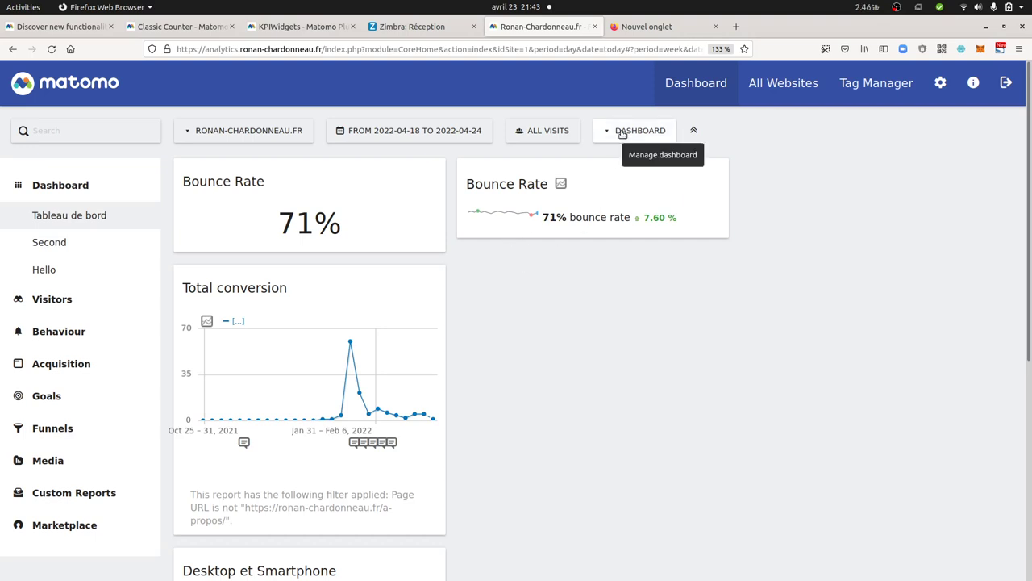
Step: Add the KPI Metric widget and switch the sparkline widget's metric from Visits to Bounce Rate
left_click(622, 134)
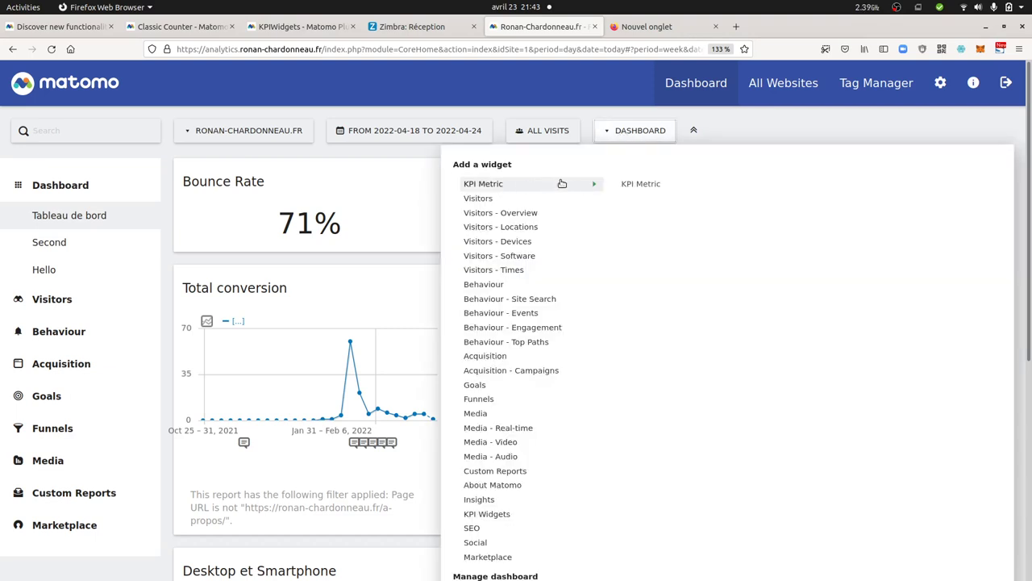
left_click(655, 187)
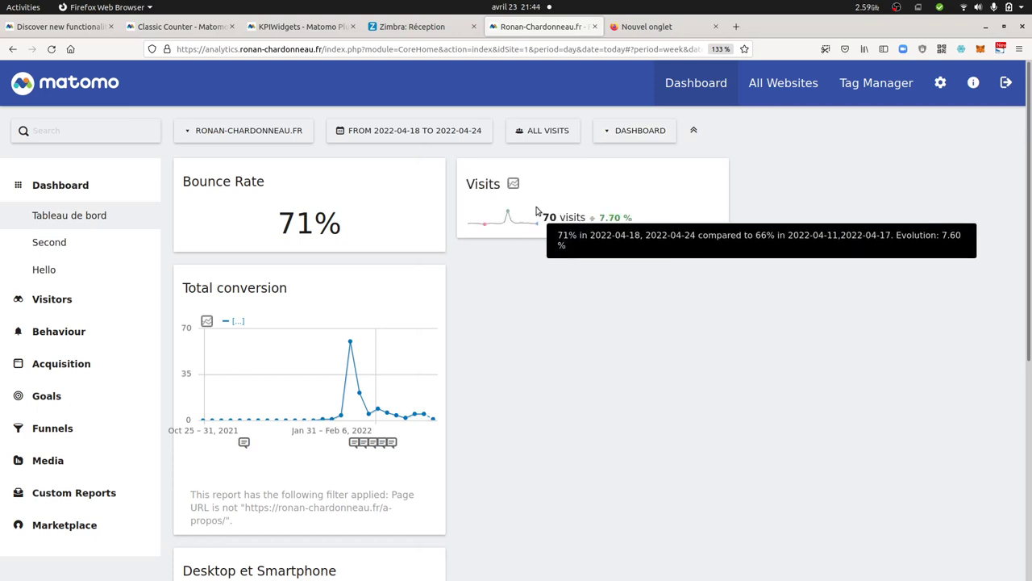
mouse_move(513, 184)
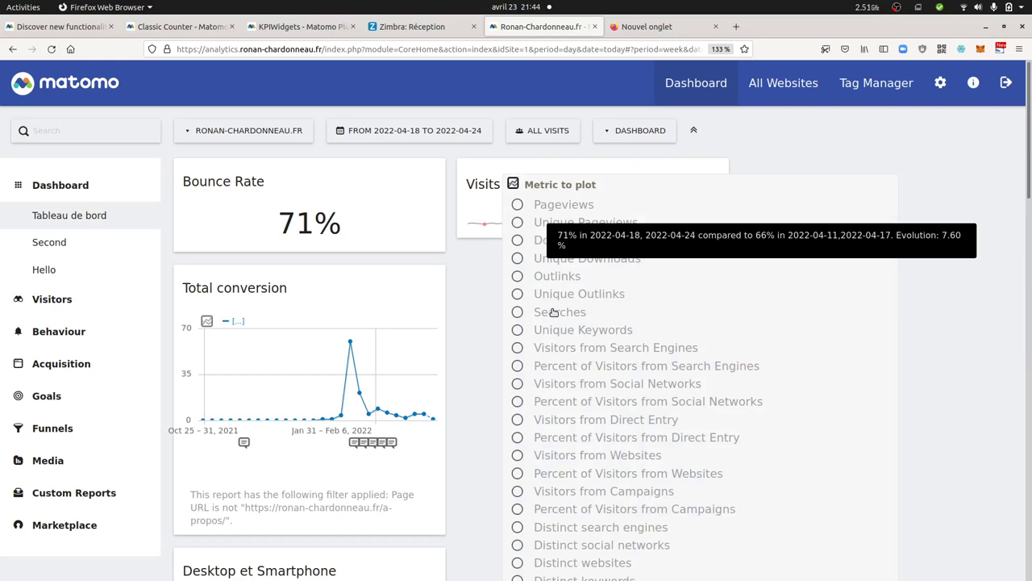
scroll(544, 393, "down", 3)
scroll(542, 411, "down", 3)
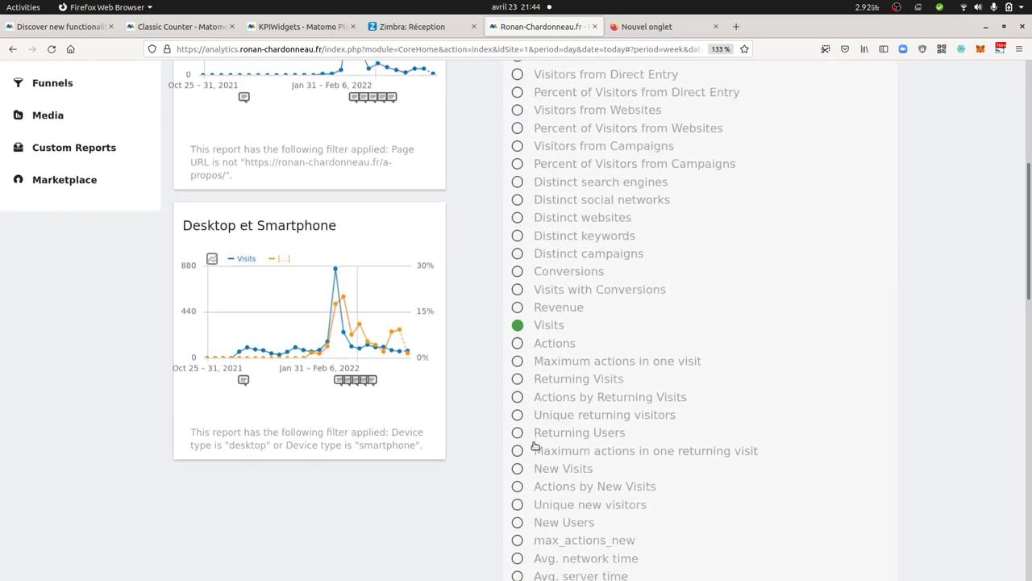
scroll(546, 387, "down", 3)
scroll(552, 355, "down", 3)
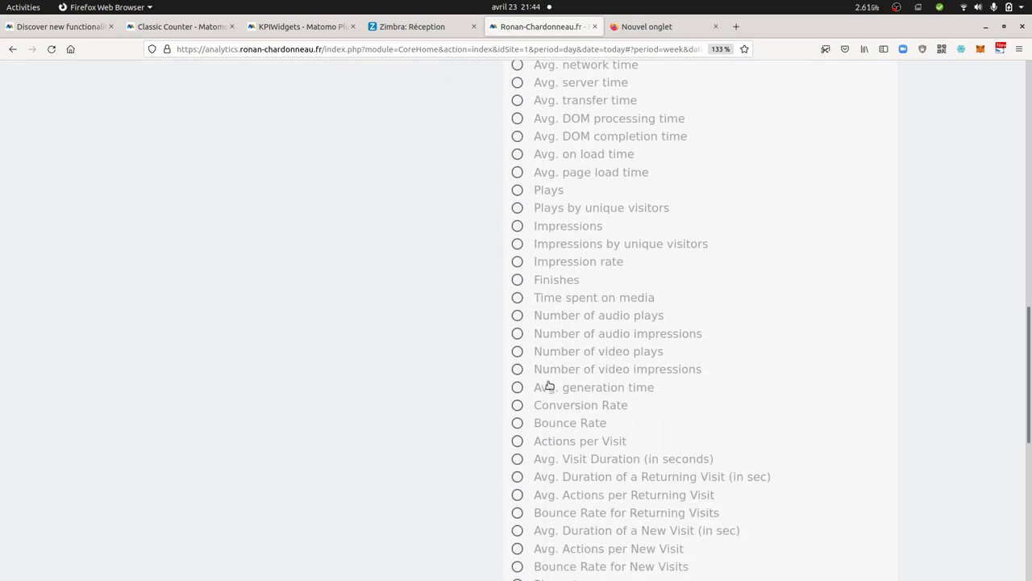
left_click(541, 424)
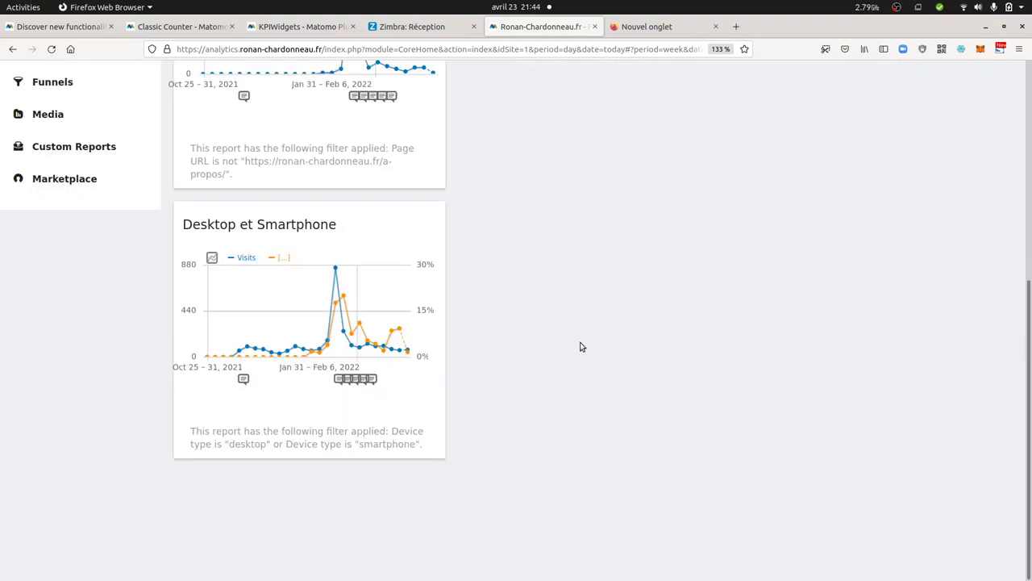
scroll(580, 347, "up", 5)
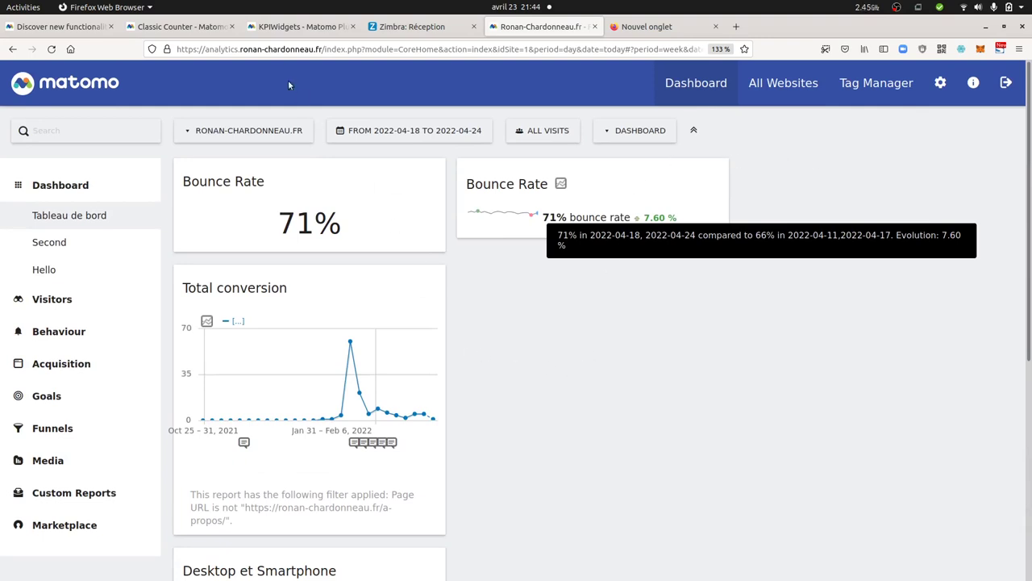
left_click(290, 29)
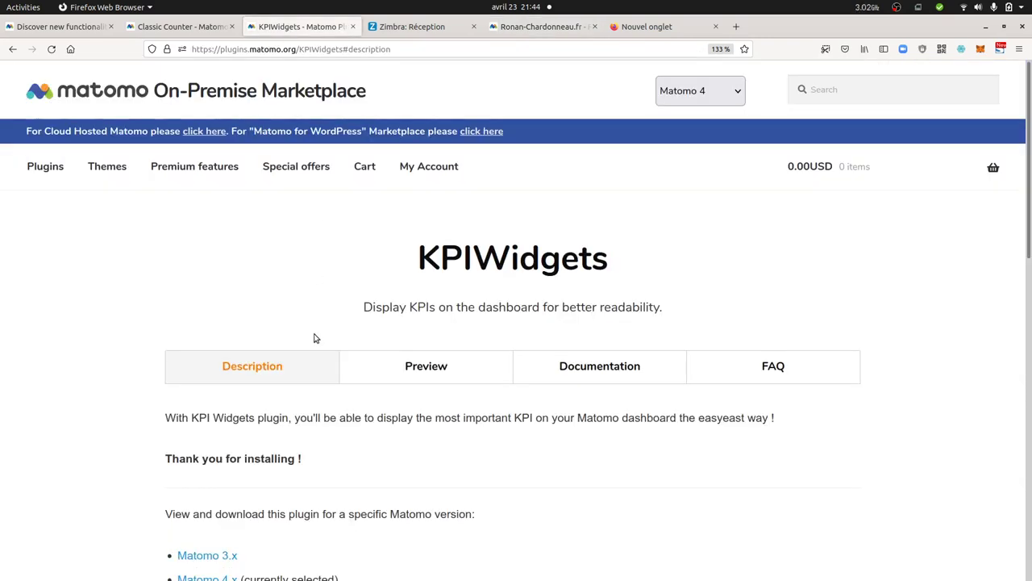
scroll(464, 396, "down", 4)
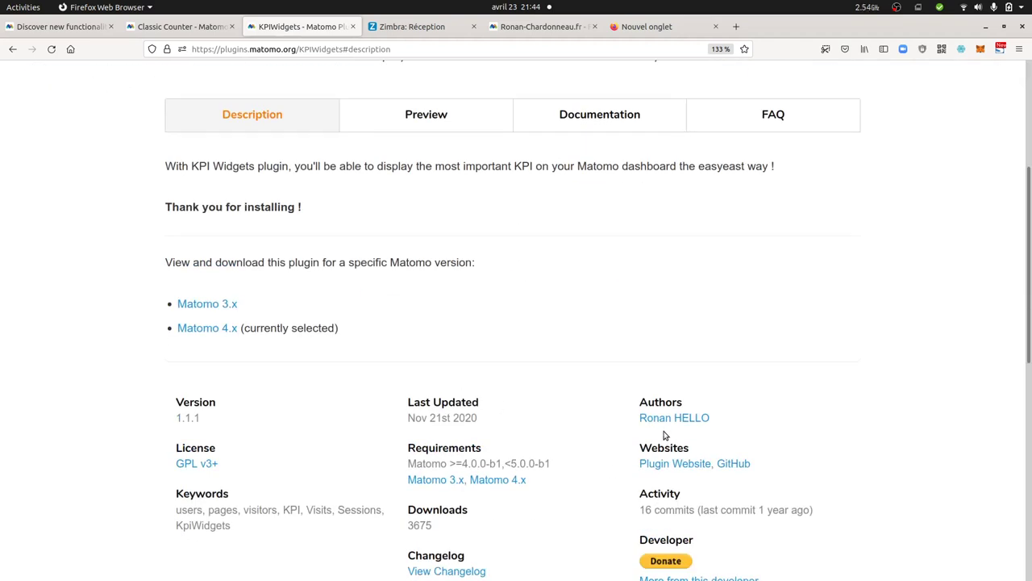
scroll(479, 332, "up", 4)
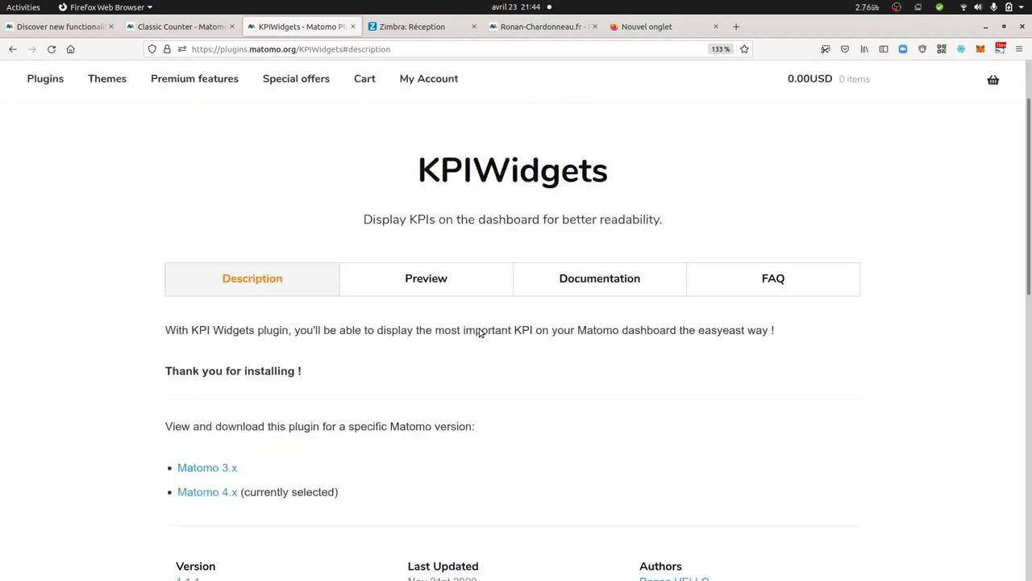
left_click(542, 26)
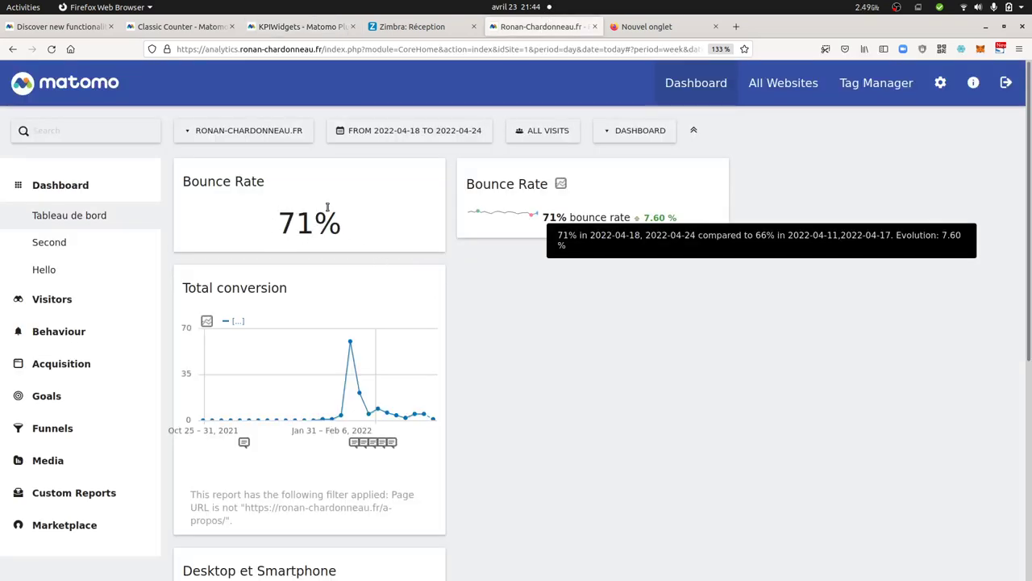
left_click(637, 130)
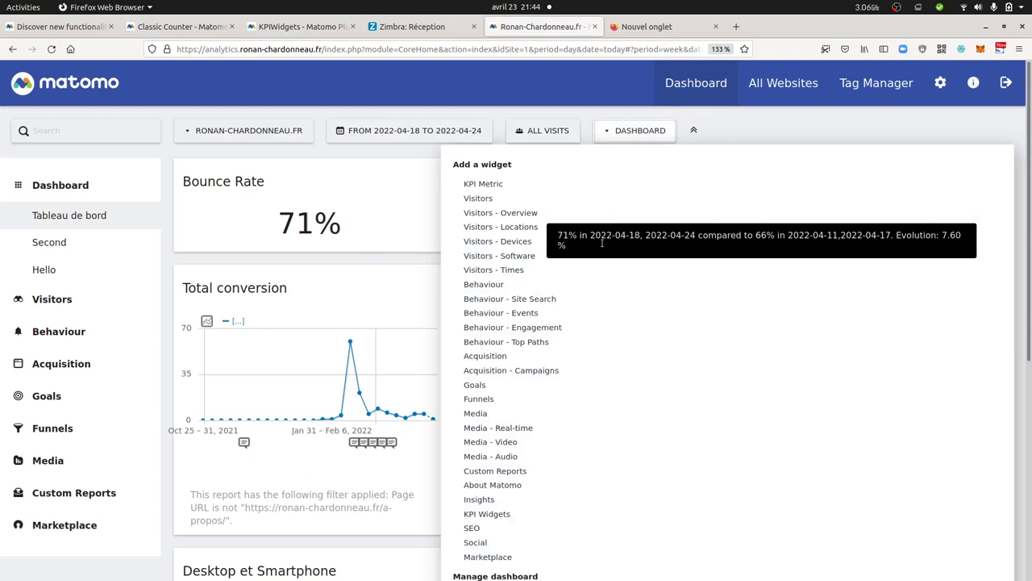
scroll(564, 427, "down", 3)
mouse_move(516, 345)
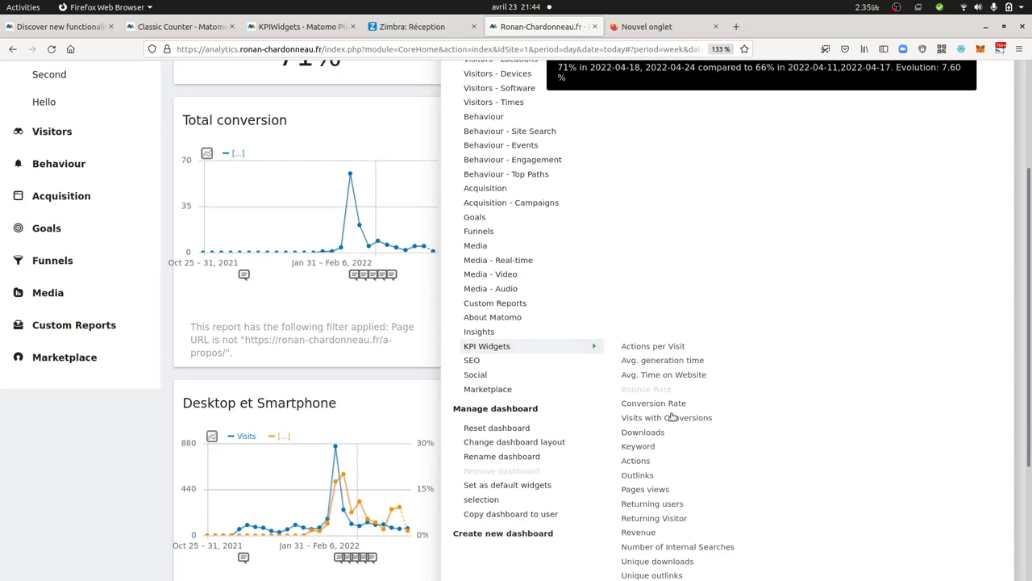
scroll(670, 424, "down", 3)
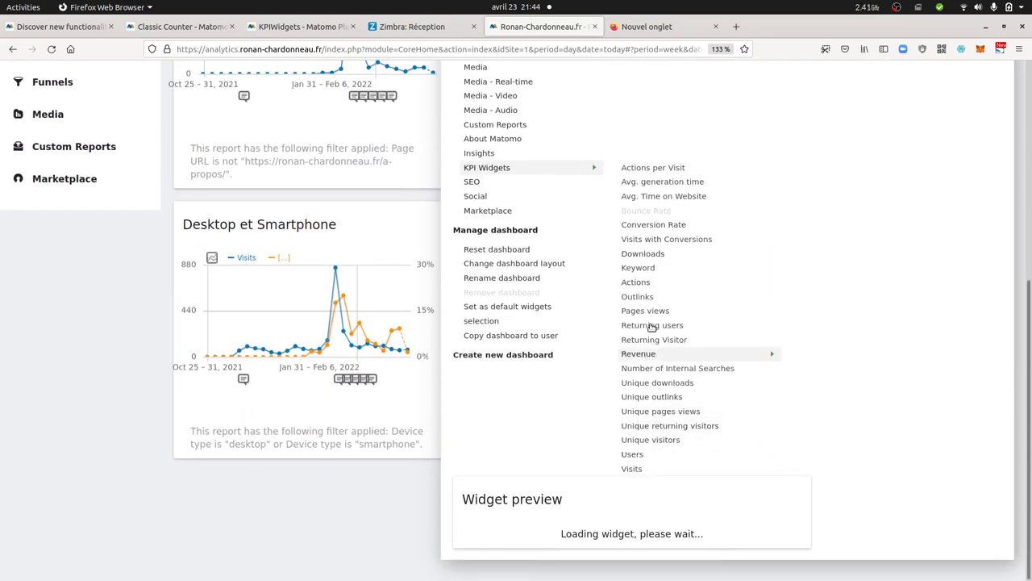
scroll(650, 322, "up", 2)
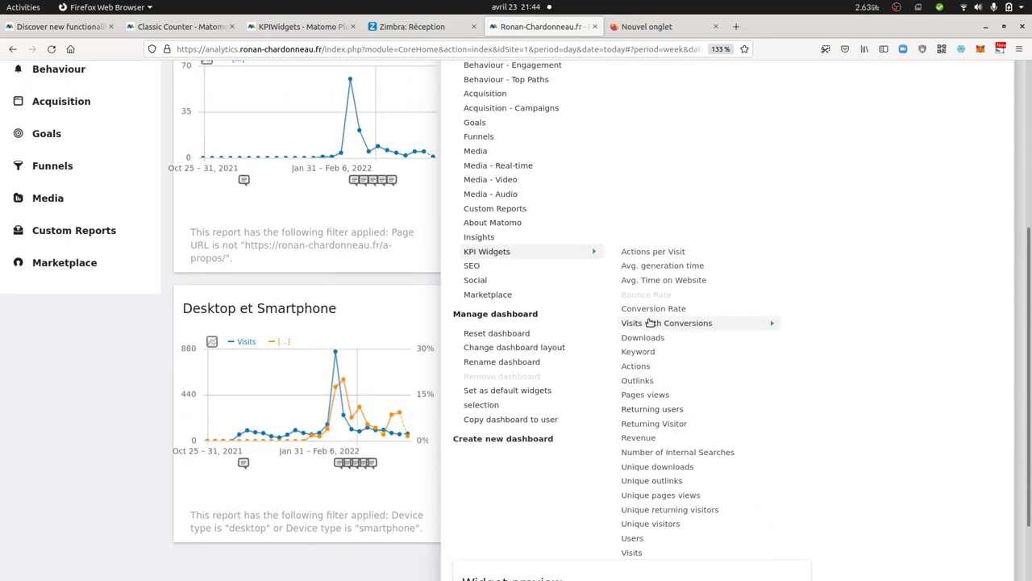
scroll(650, 322, "up", 5)
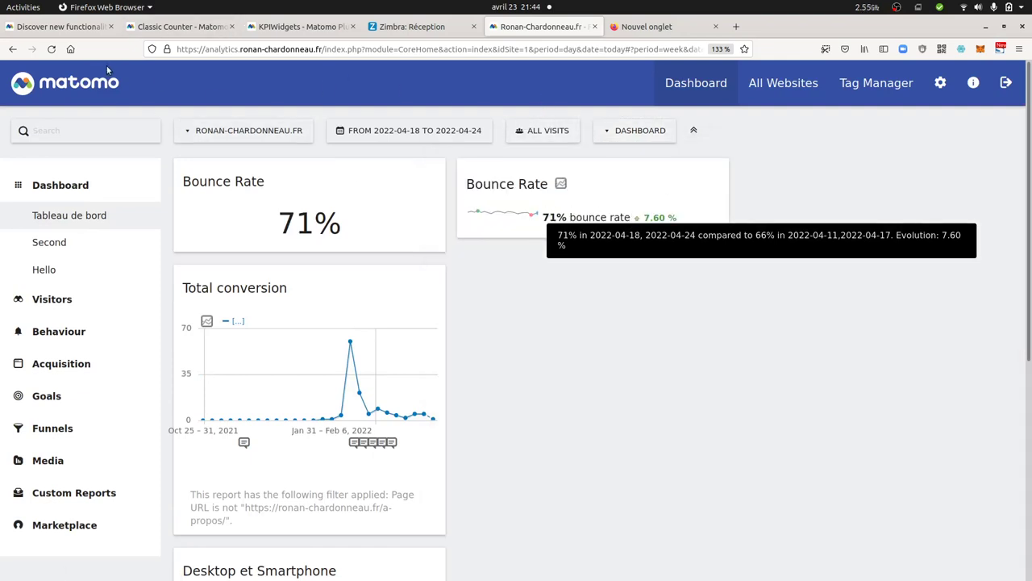
left_click(51, 49)
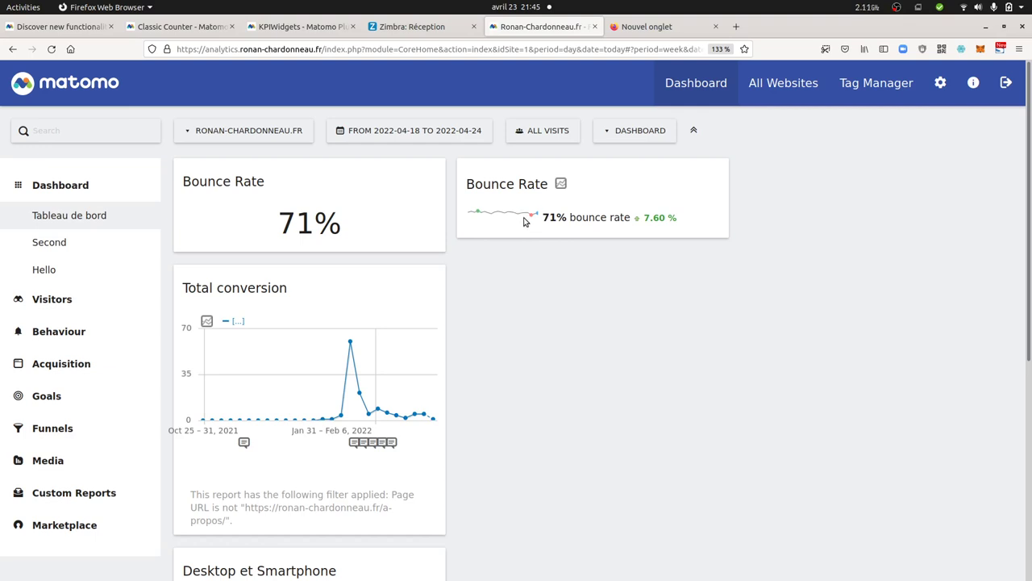
Step: Set the dashboard period to the single day April 16, 2022, and check the 100% bounce rate
left_click(411, 130)
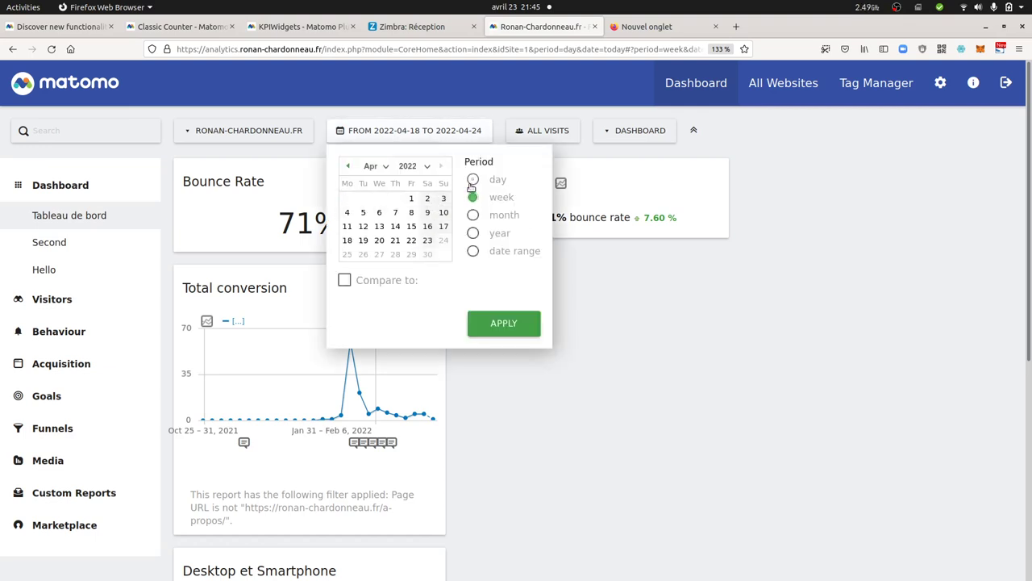
left_click(473, 180)
left_click(427, 226)
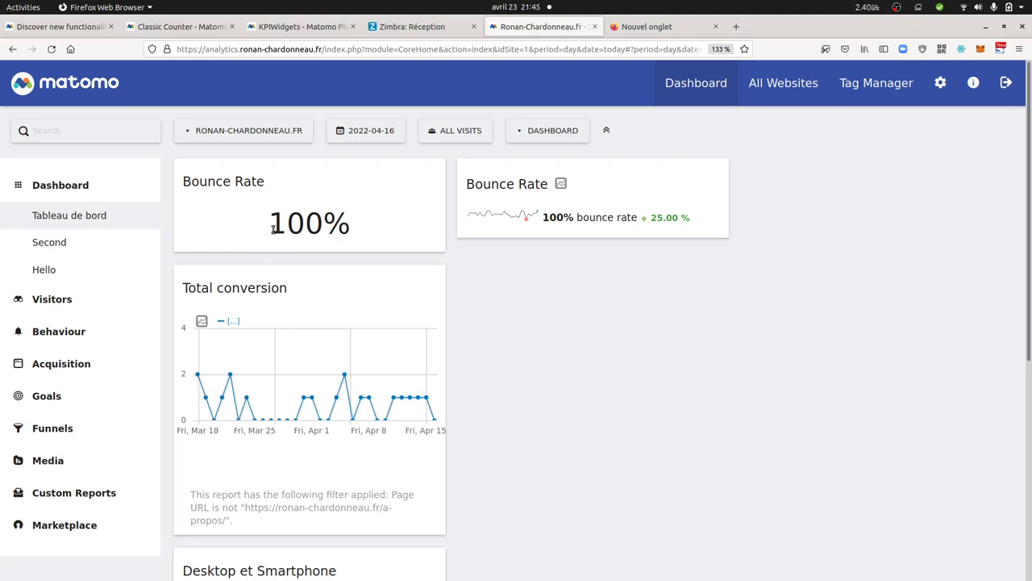
left_click_drag(275, 226, 352, 221)
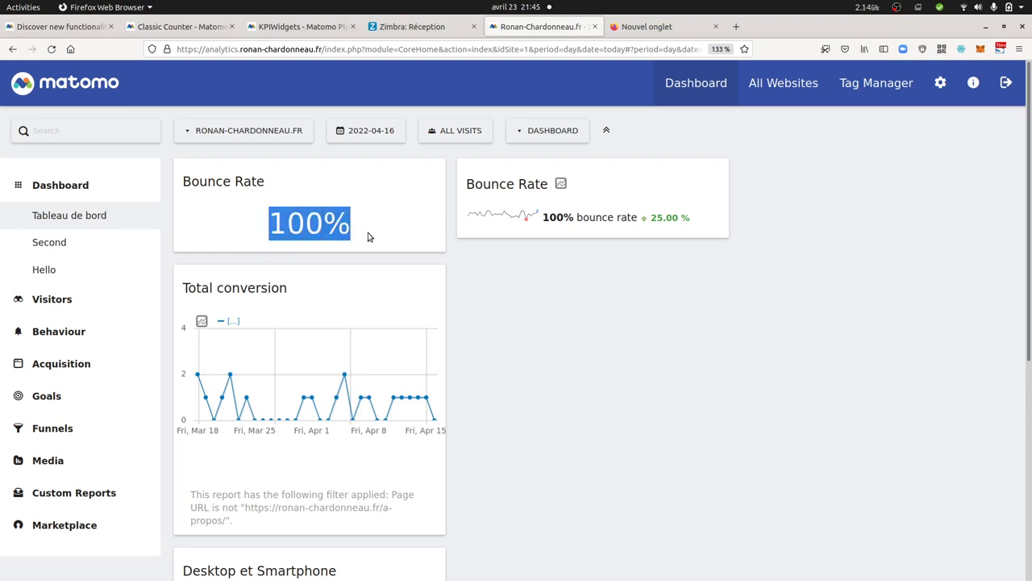
left_click(369, 237)
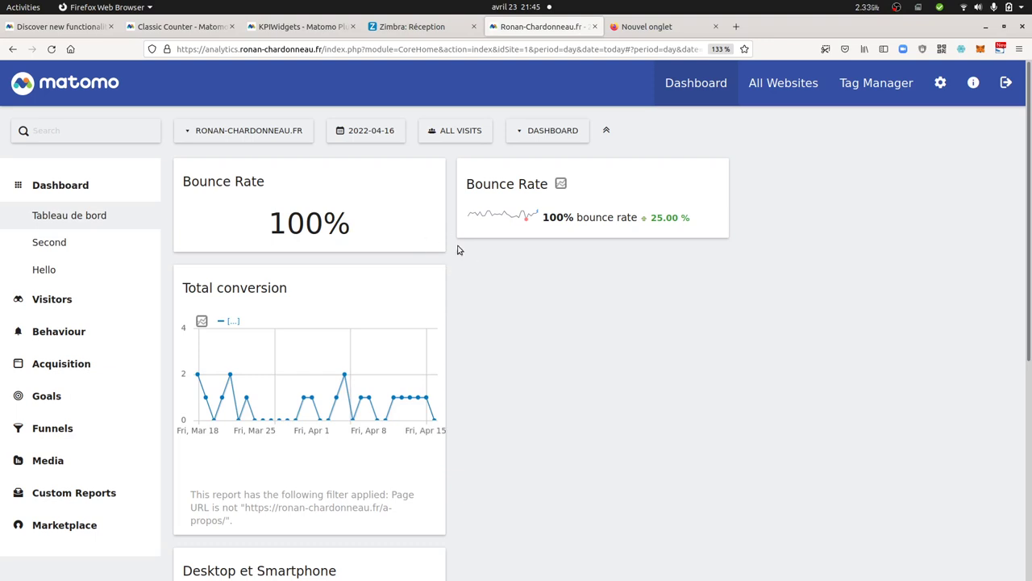
Step: Start a new custom report named 'Bounce rate' from the Custom Reports management page
left_click(49, 493)
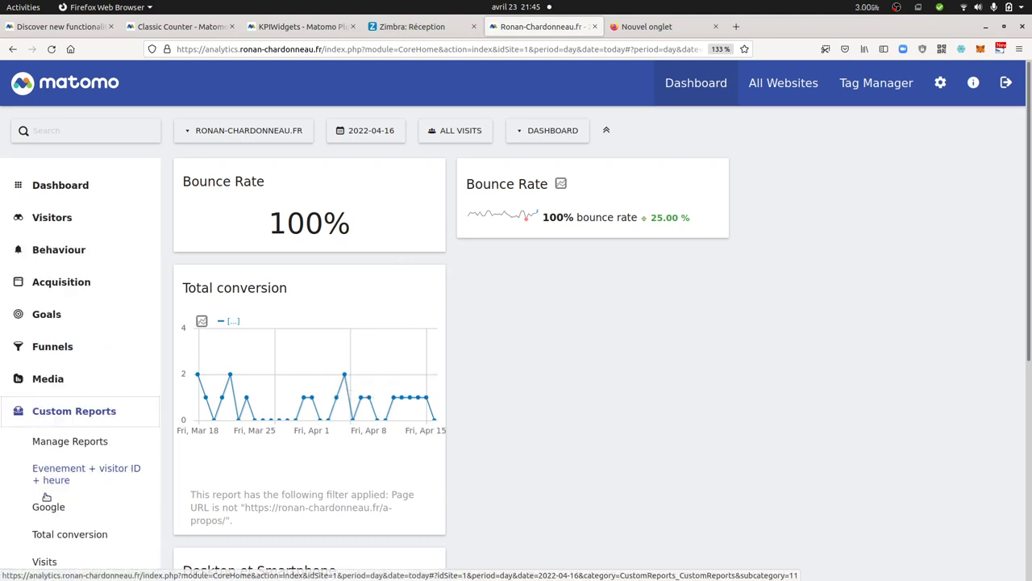
left_click(71, 442)
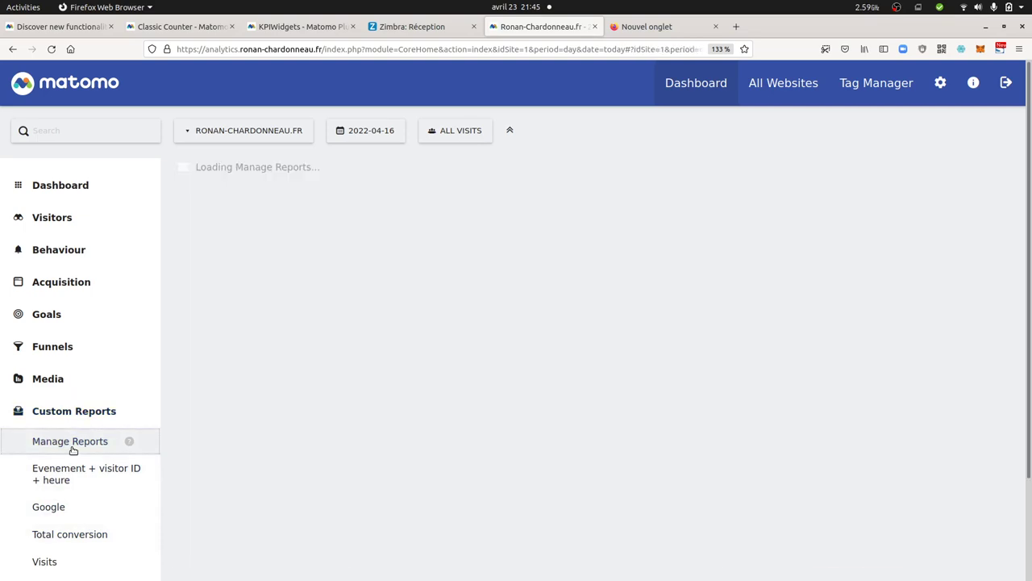
scroll(260, 459, "down", 5)
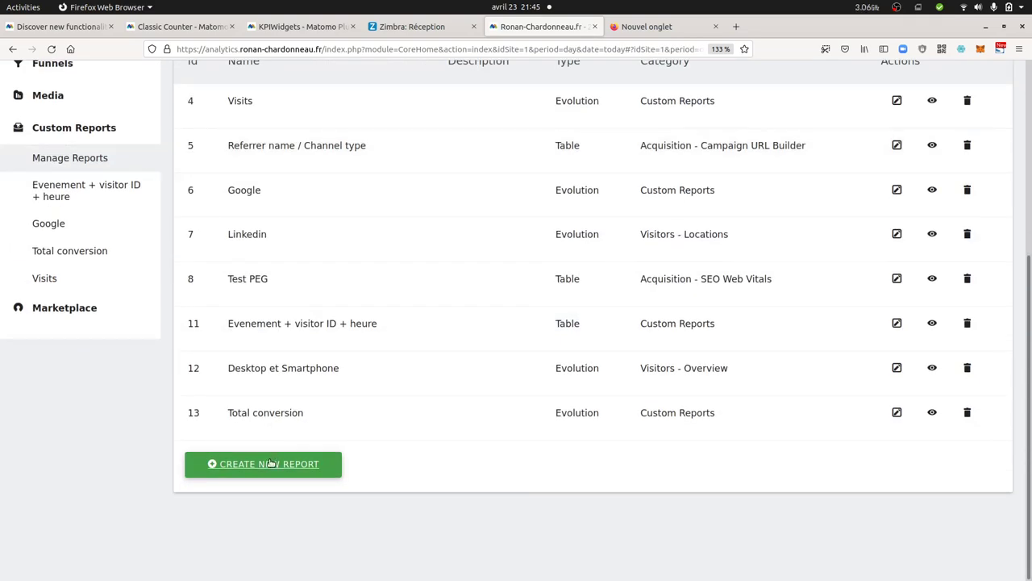
left_click(272, 461)
left_click(292, 140)
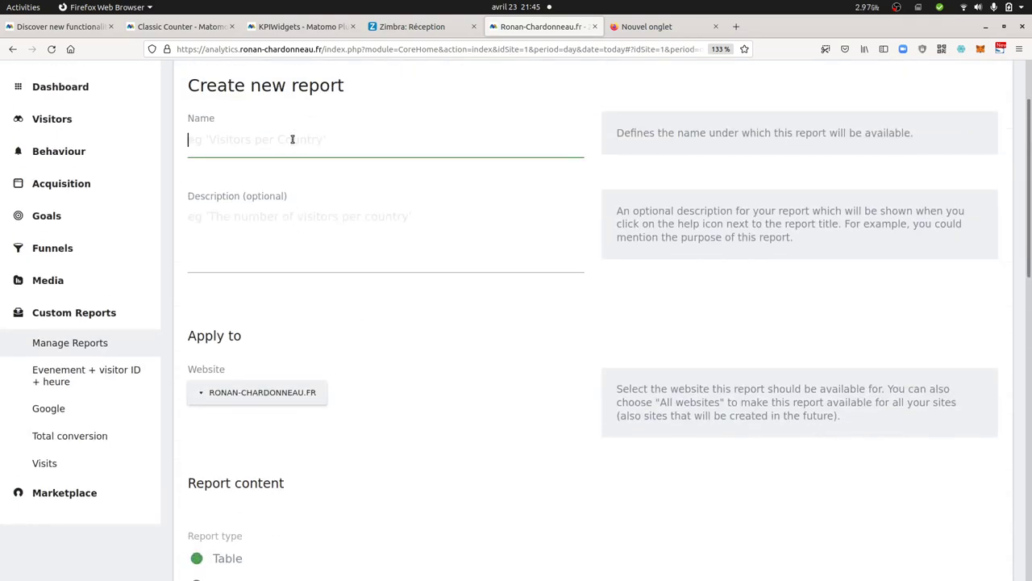
type("Bounce rate")
Step: Make the report an Evolution chart measuring Bounce Rate instead of Visits, and save it
scroll(307, 228, "down", 5)
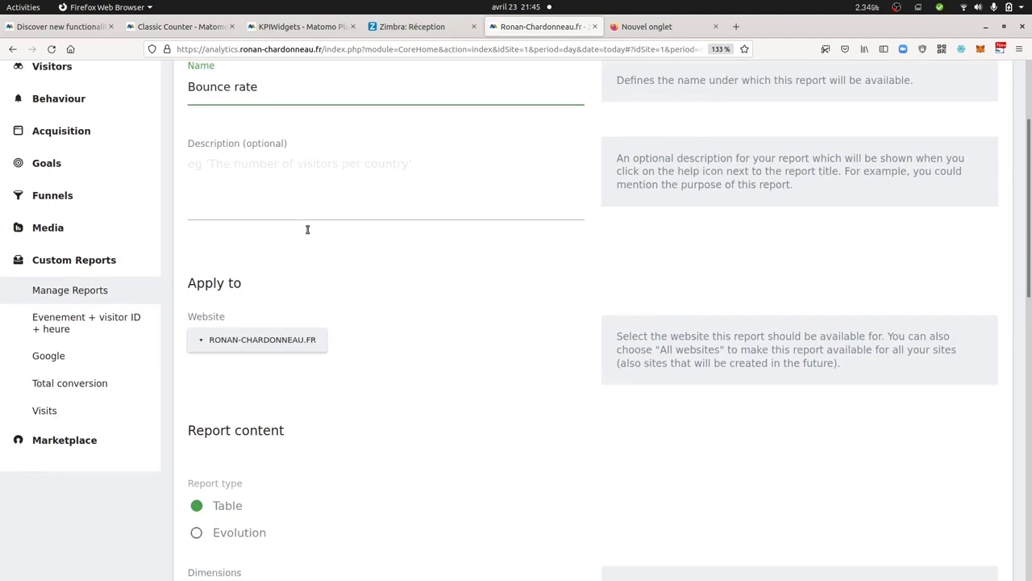
left_click(197, 335)
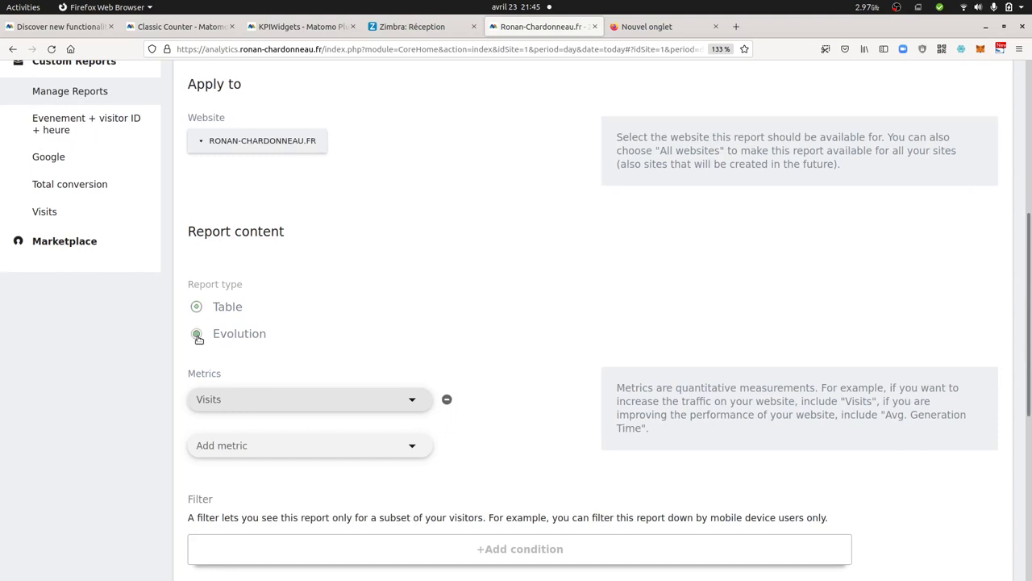
left_click(244, 397)
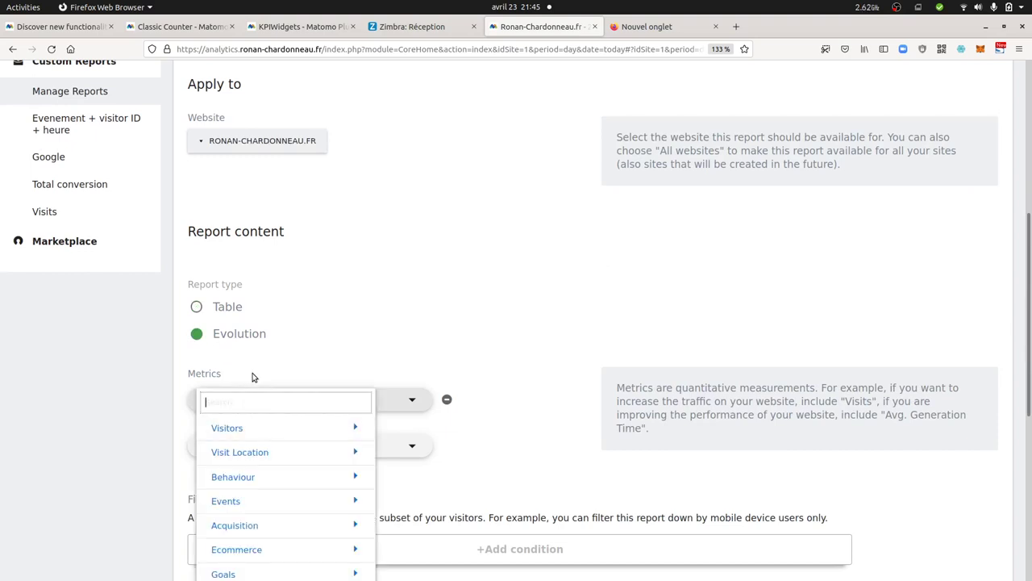
type("boun")
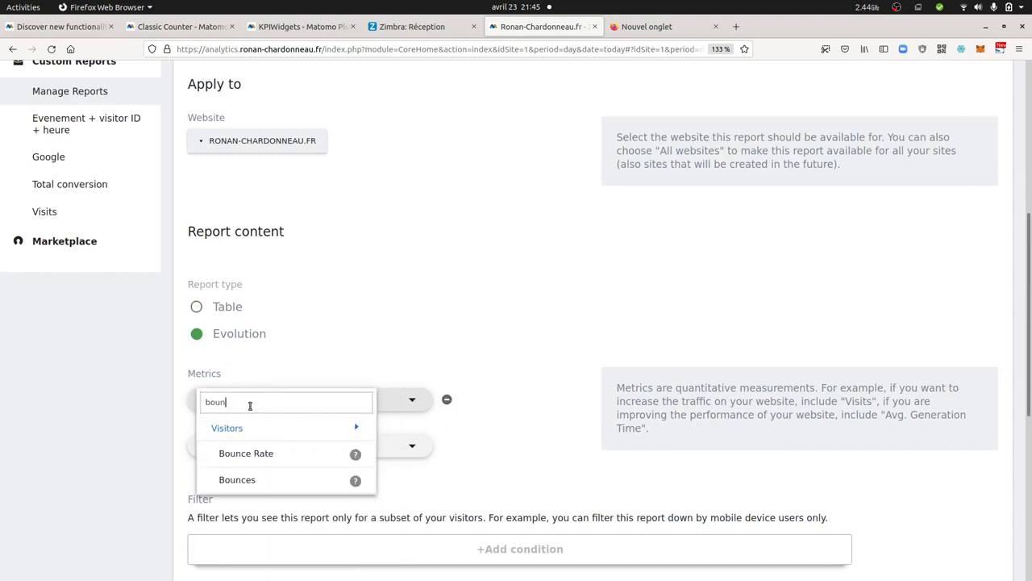
left_click(246, 454)
scroll(277, 419, "down", 4)
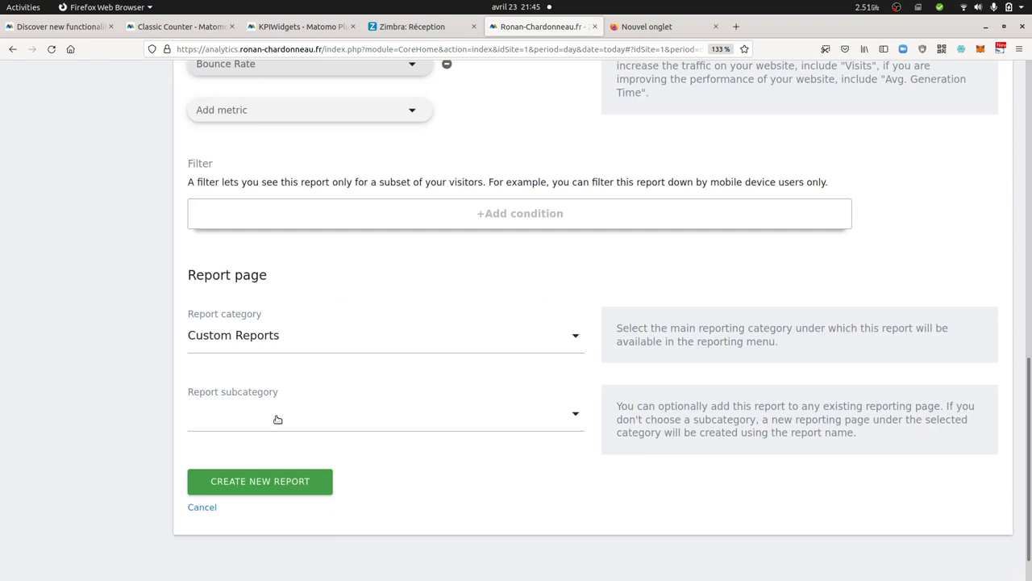
left_click(260, 482)
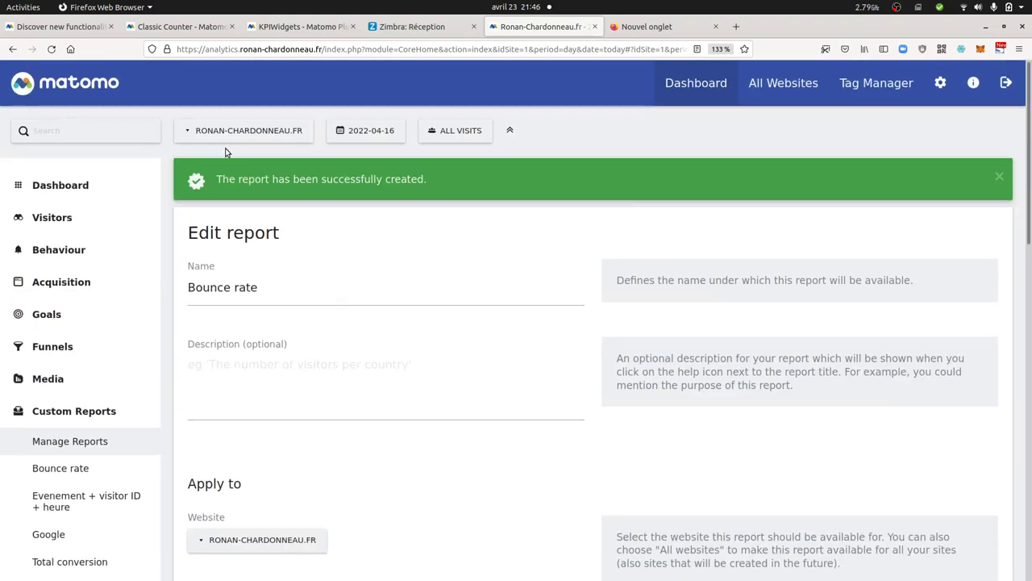
Step: Open the Tableau de bord dashboard, browse the addable Custom Reports widgets, and reload the page
left_click(79, 185)
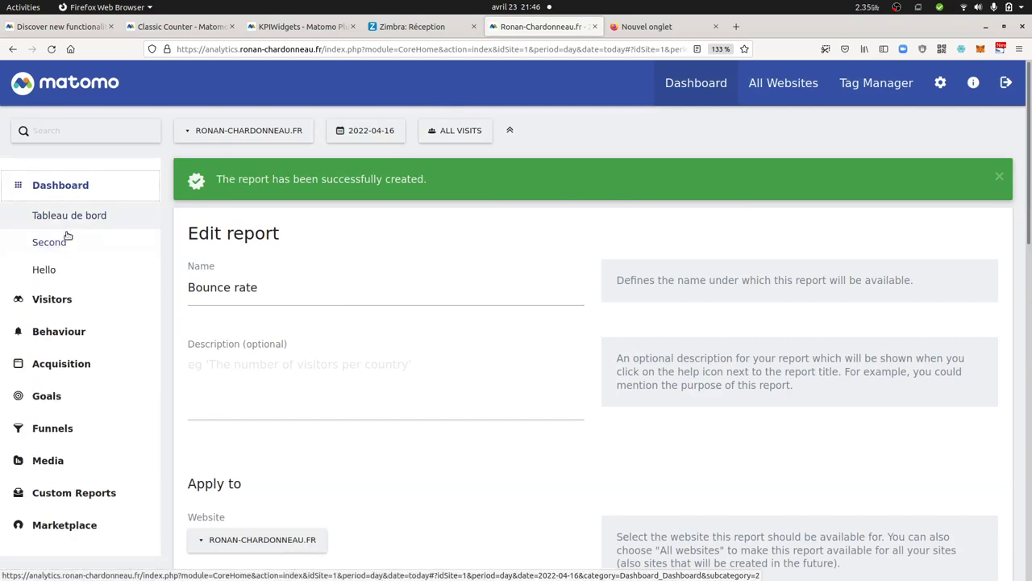
left_click(78, 215)
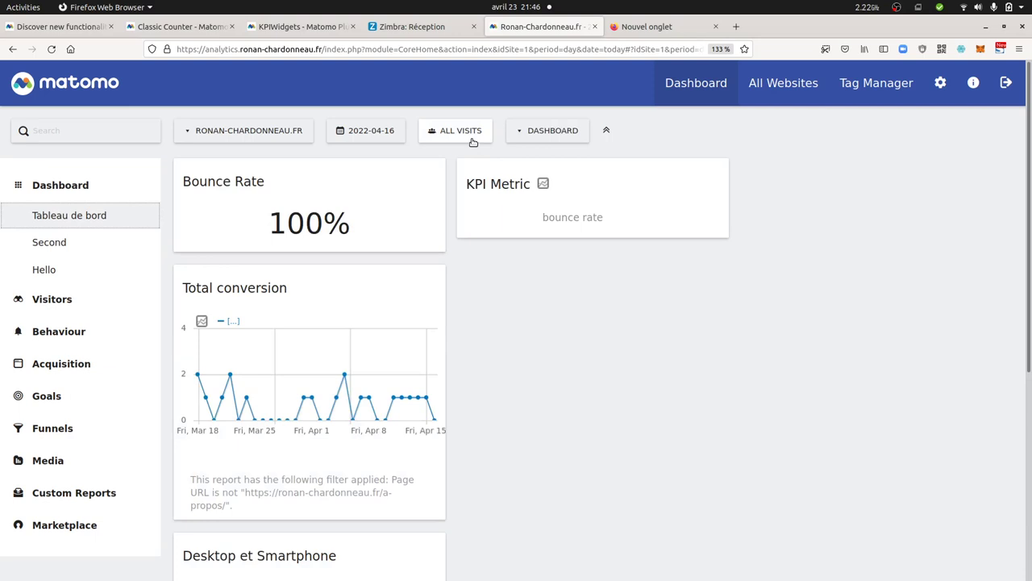
left_click(535, 130)
mouse_move(542, 267)
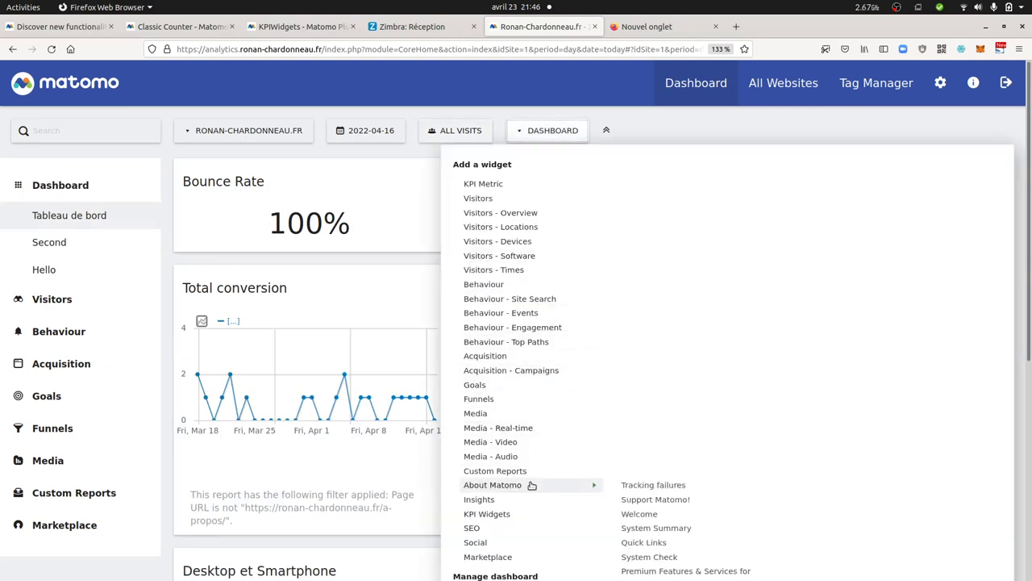
mouse_move(488, 514)
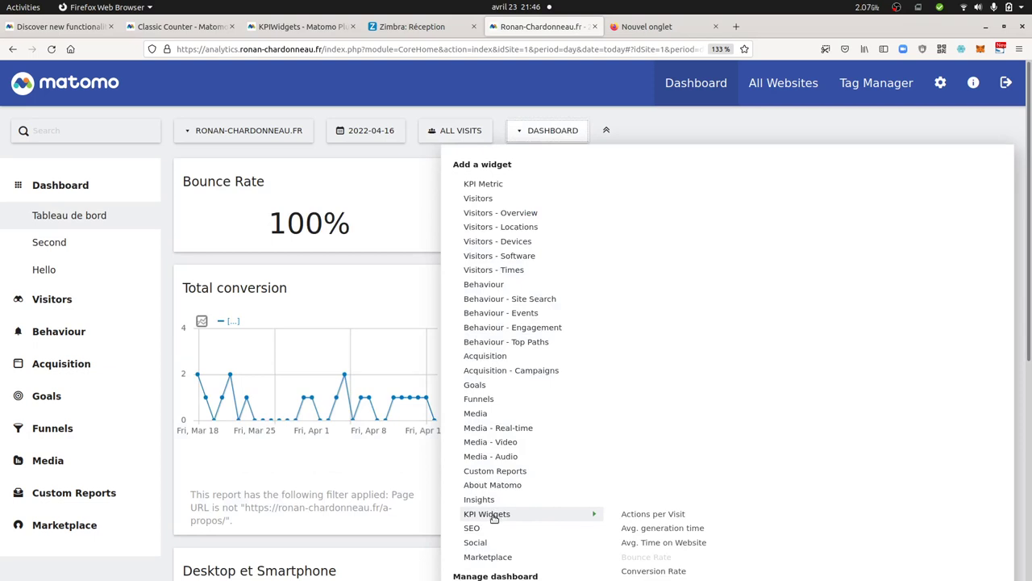
mouse_move(556, 471)
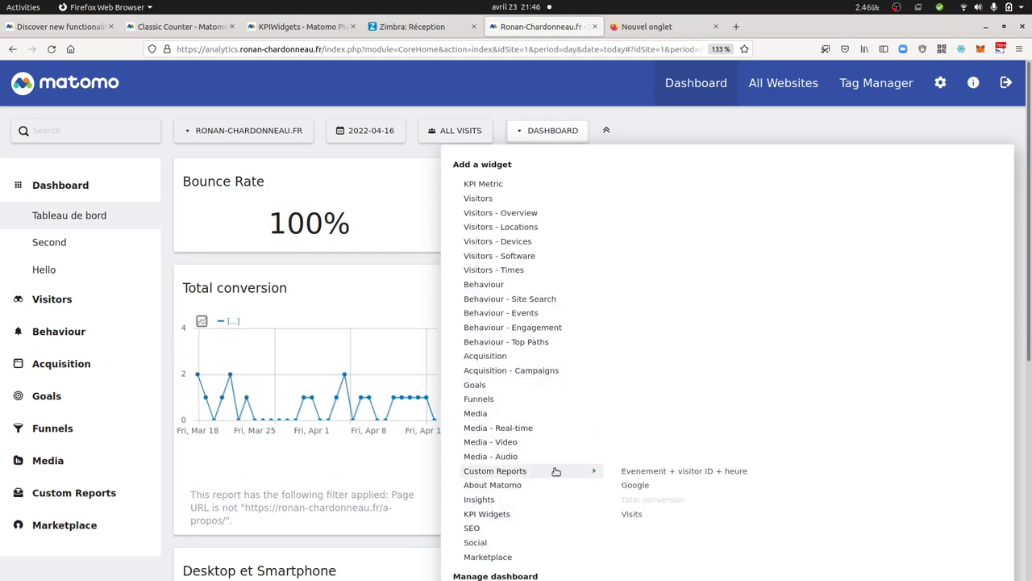
mouse_move(637, 514)
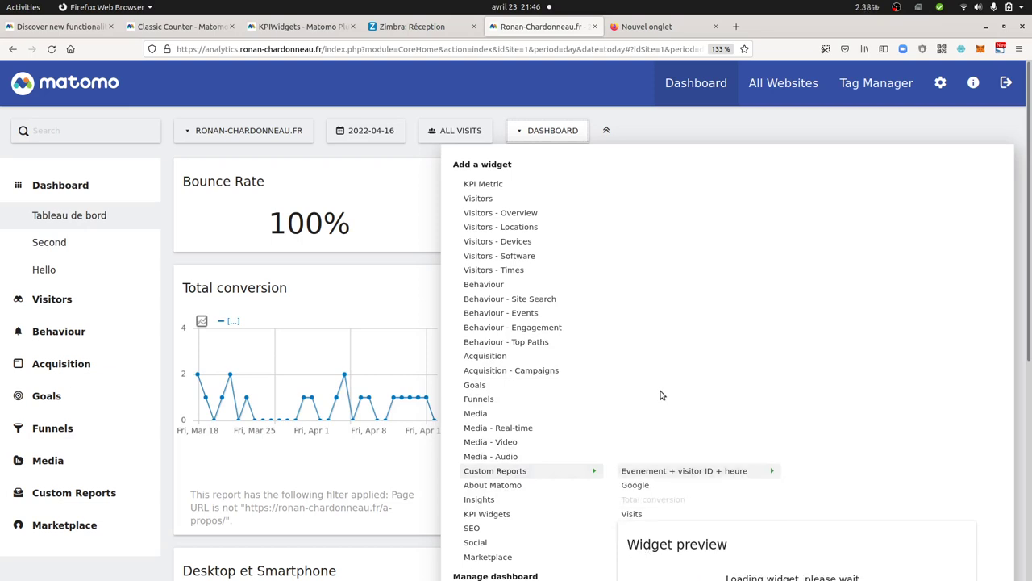
left_click(550, 174)
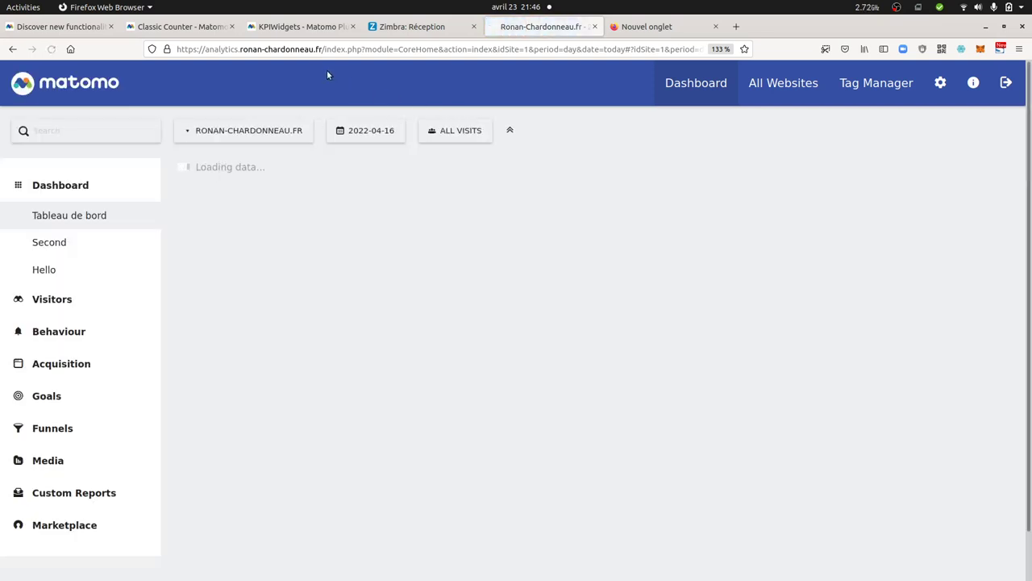
Step: View the Classic Counter plugin's red counter preview, then return to its Description section
left_click(189, 28)
scroll(654, 366, "down", 1)
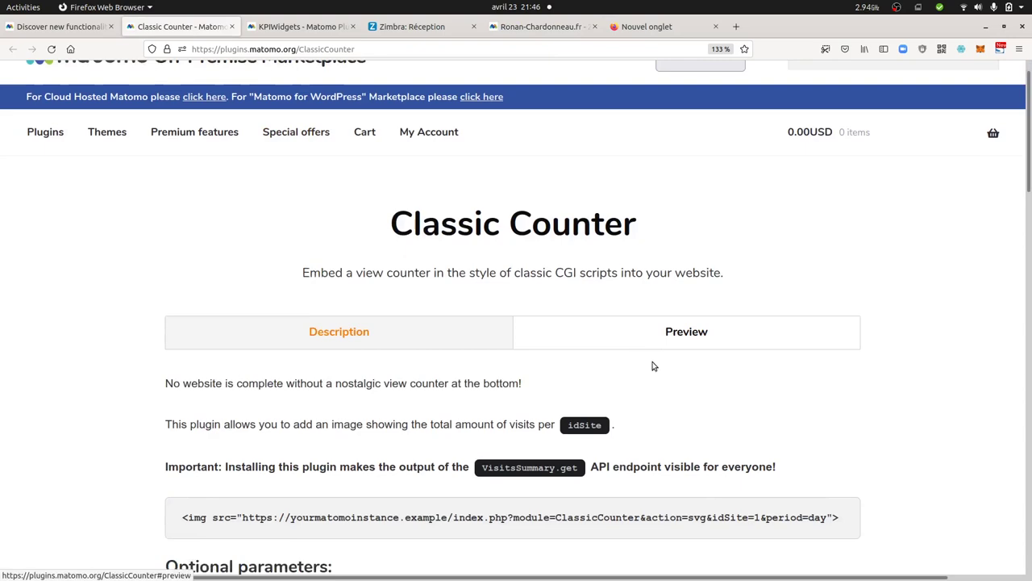
left_click(687, 282)
scroll(605, 319, "down", 3)
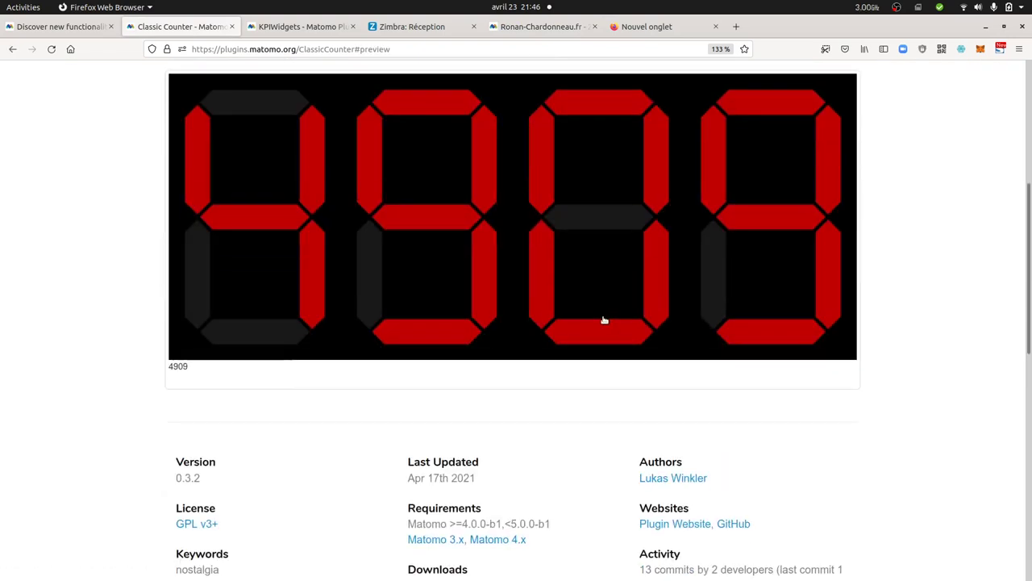
scroll(604, 320, "up", 4)
scroll(383, 365, "down", 2)
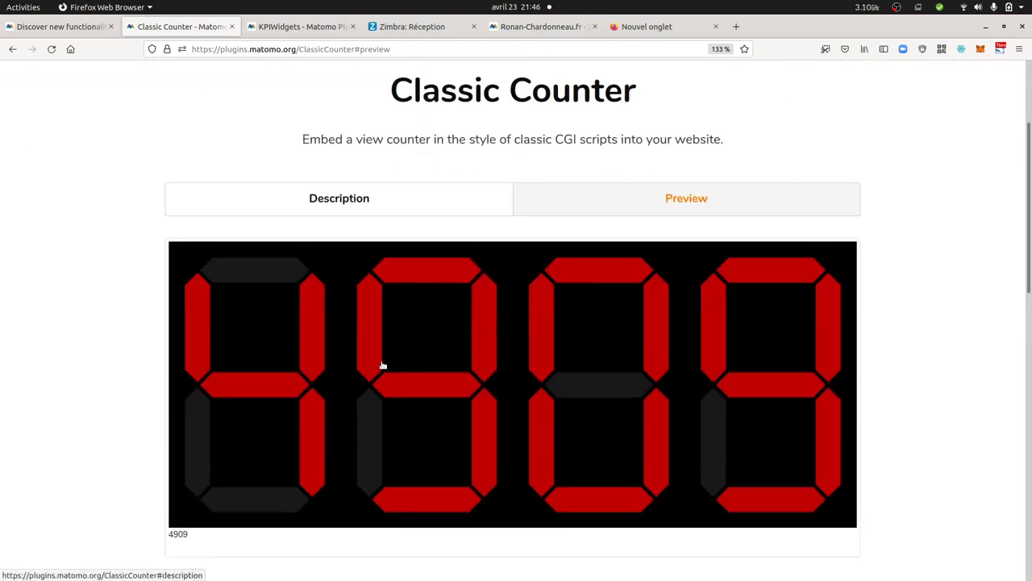
scroll(386, 358, "up", 3)
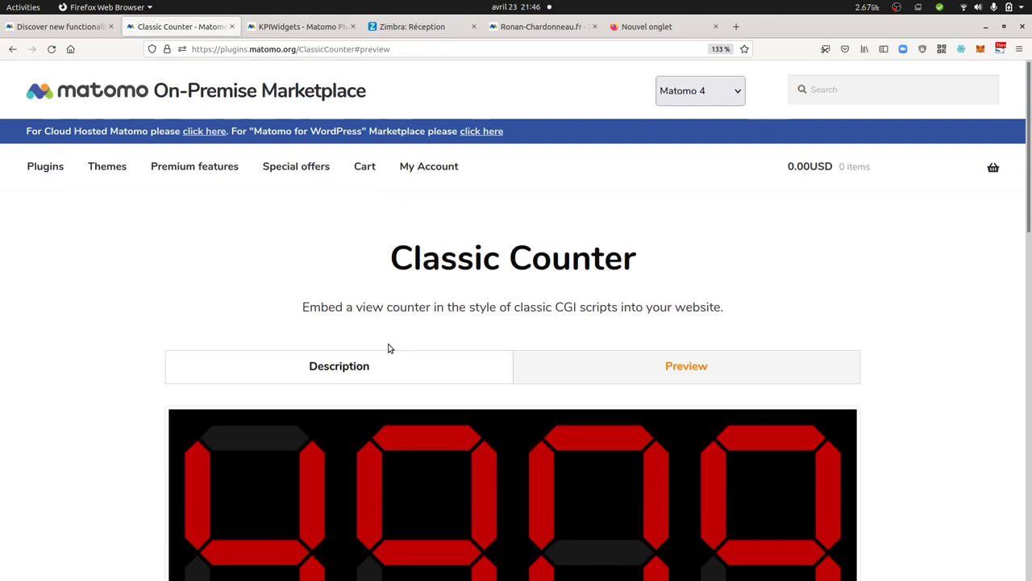
left_click_drag(373, 307, 716, 308)
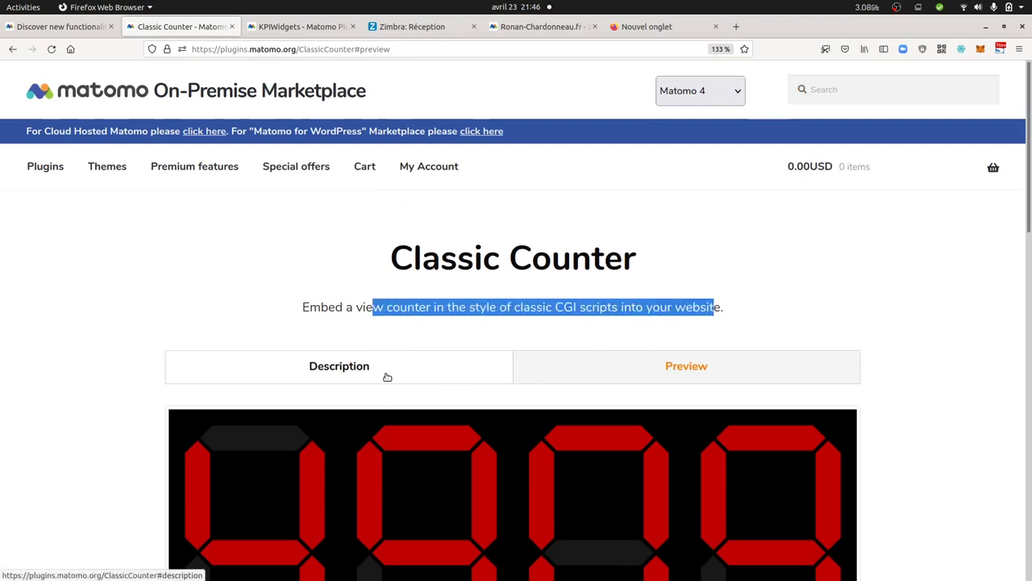
left_click(384, 376)
scroll(440, 396, "down", 8)
scroll(440, 396, "up", 10)
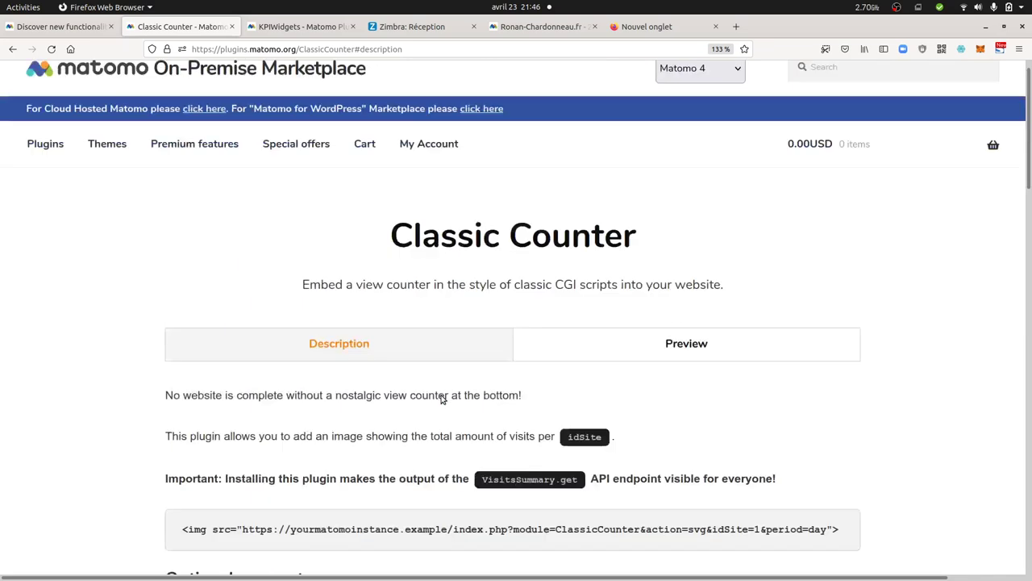
Step: Back on the Matomo dashboard, add the Bounce rate custom report widget from Custom Reports
left_click(536, 26)
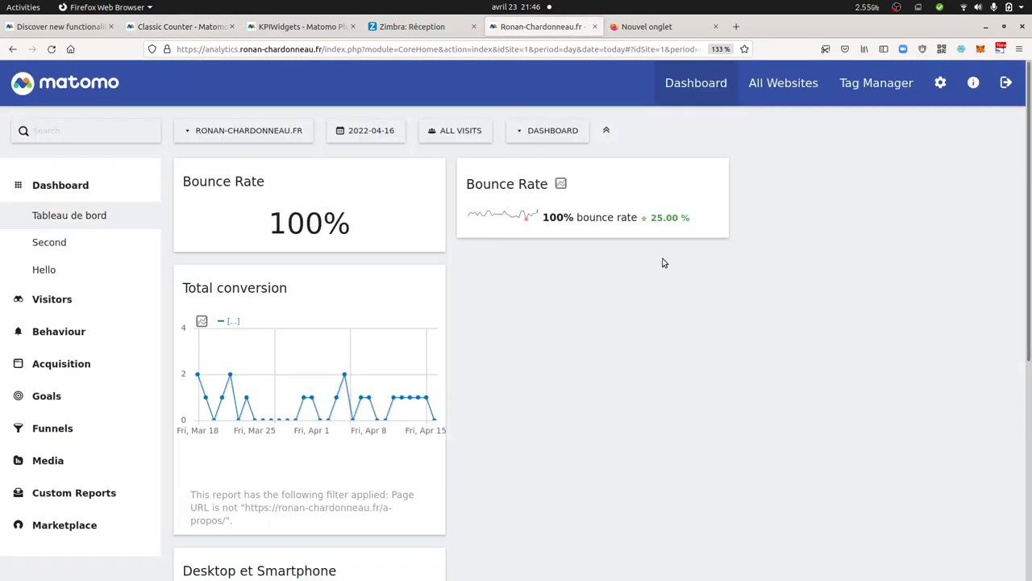
left_click(550, 130)
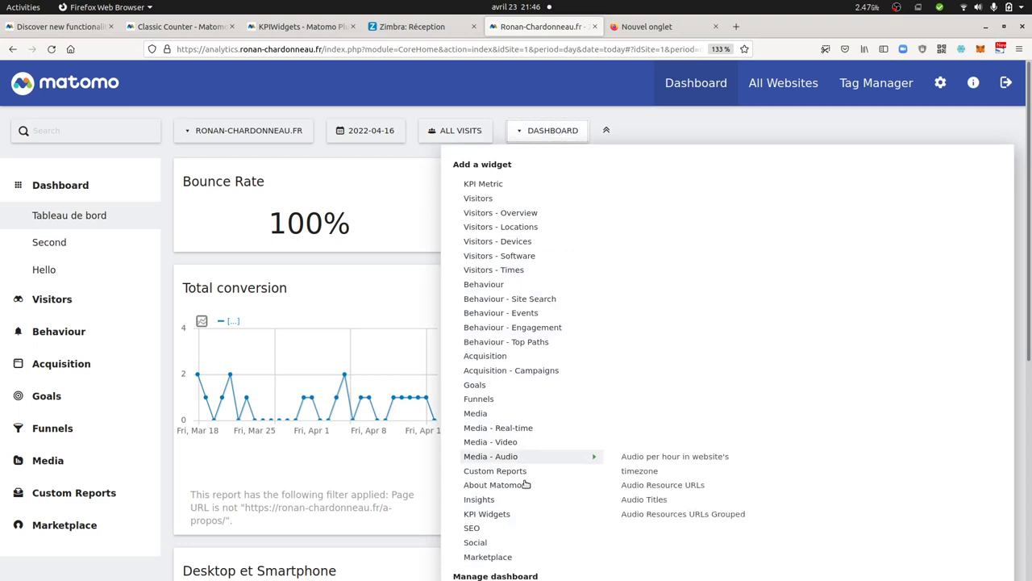
mouse_move(524, 482)
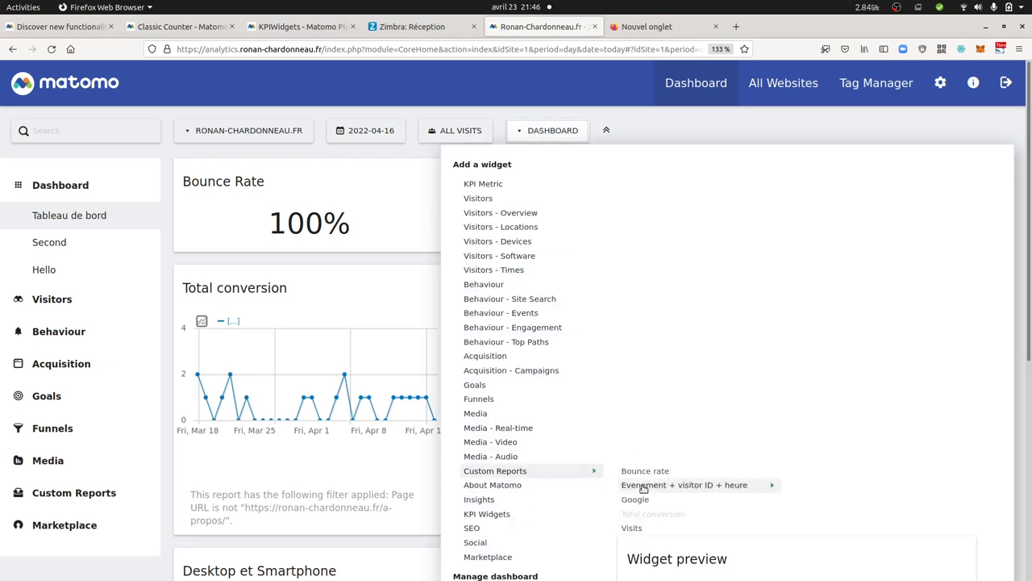
left_click(651, 473)
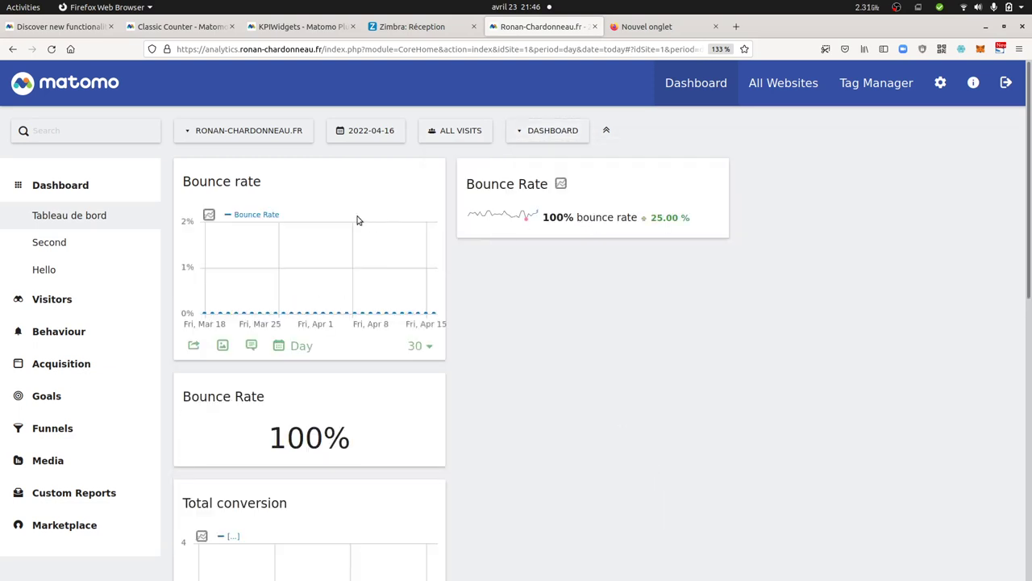
Step: Move the Bounce rate widget into the right-hand column and reload the dashboard with F5
left_click_drag(307, 191, 814, 233)
mouse_move(822, 280)
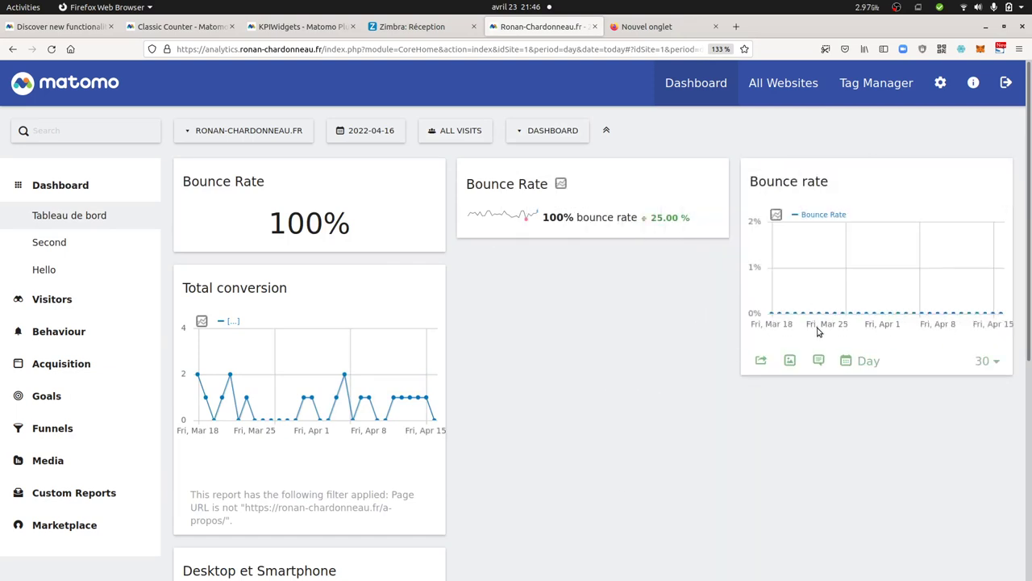
mouse_move(1001, 312)
key("F5")
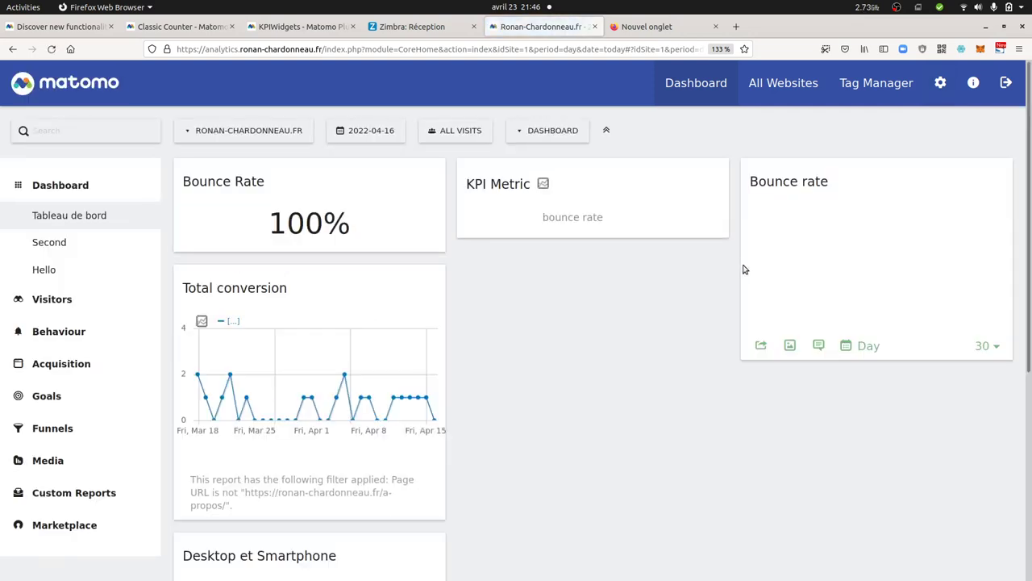
Step: Go to the administration's System > Invalidate reports page
left_click(941, 82)
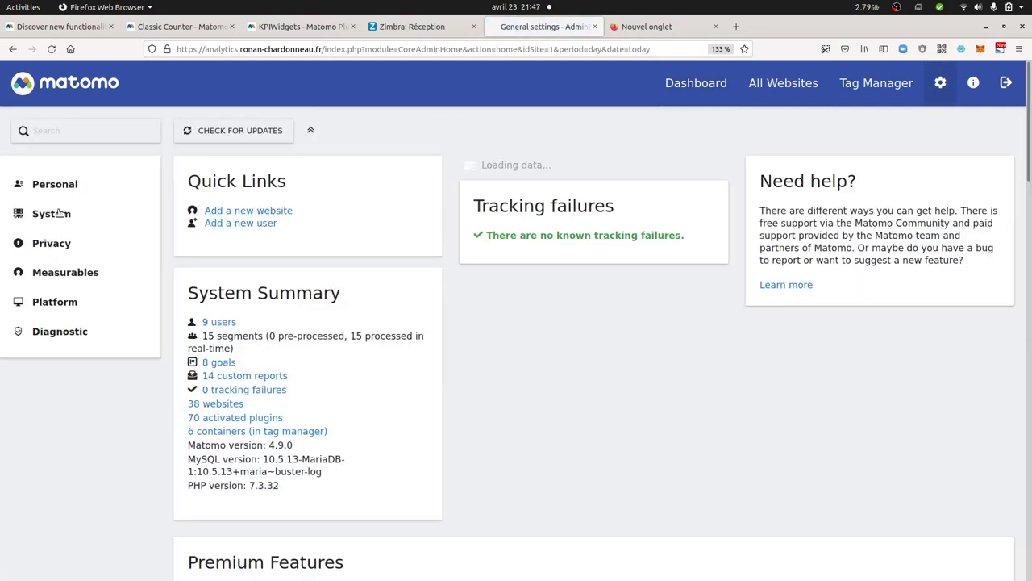
left_click(63, 185)
left_click(57, 324)
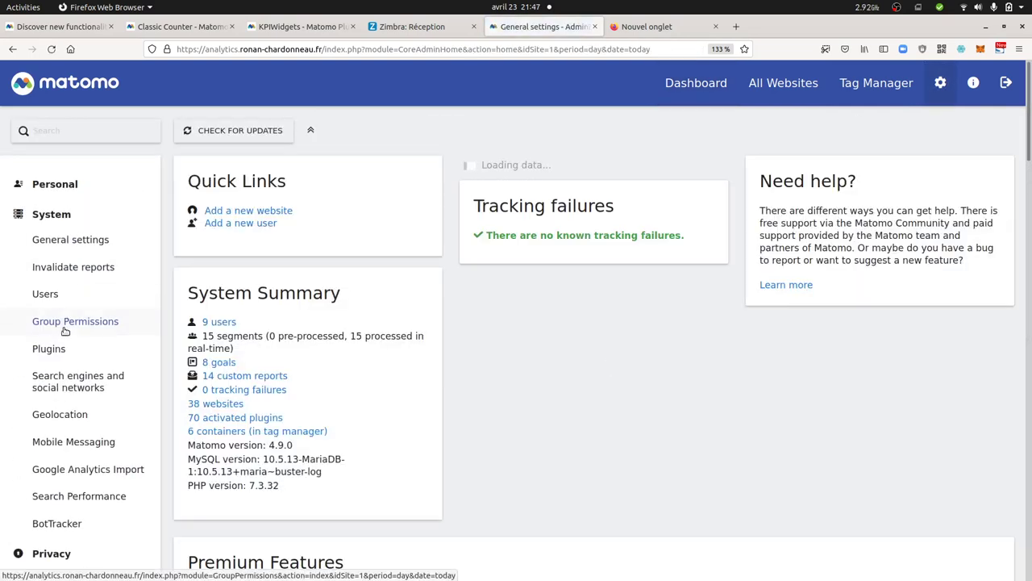
left_click(69, 266)
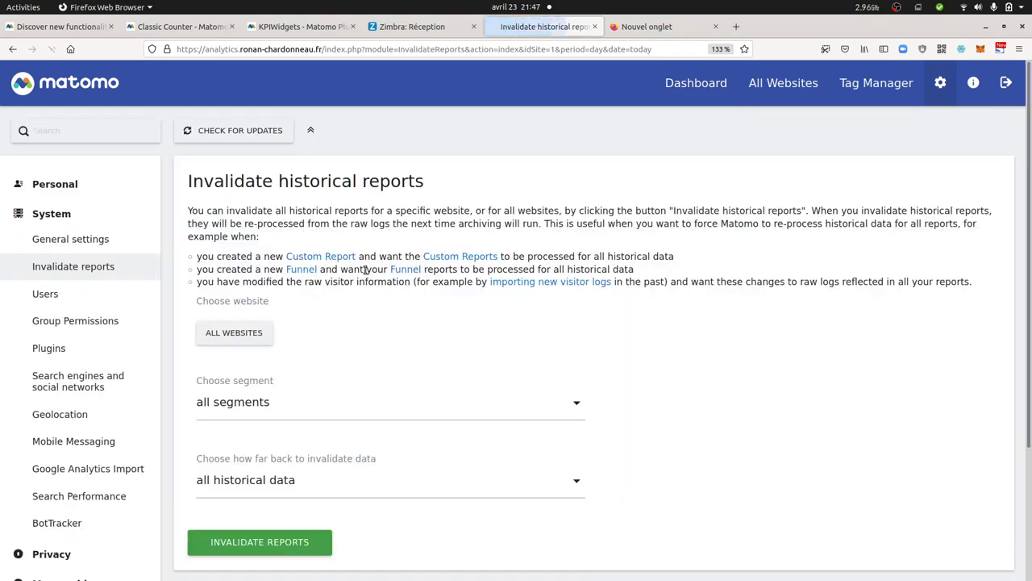
Step: Invalidate all historical reports for the .FR website and confirm
left_click(261, 337)
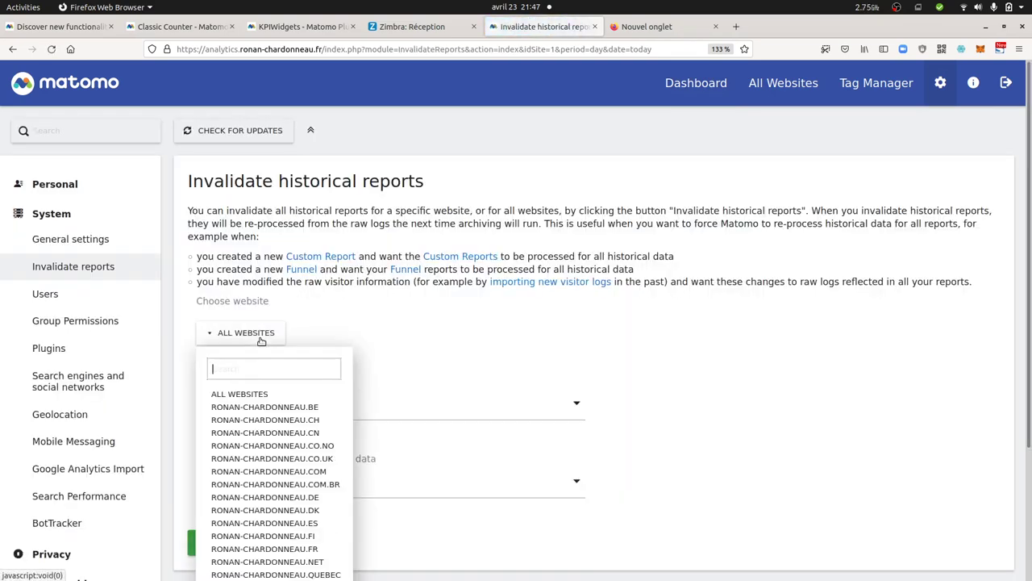
left_click(270, 549)
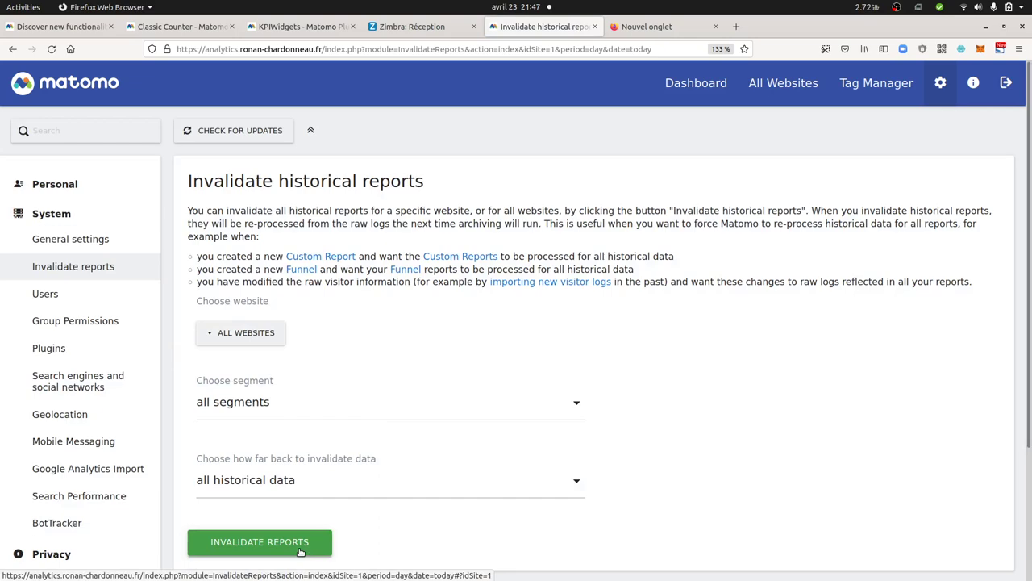
left_click(265, 548)
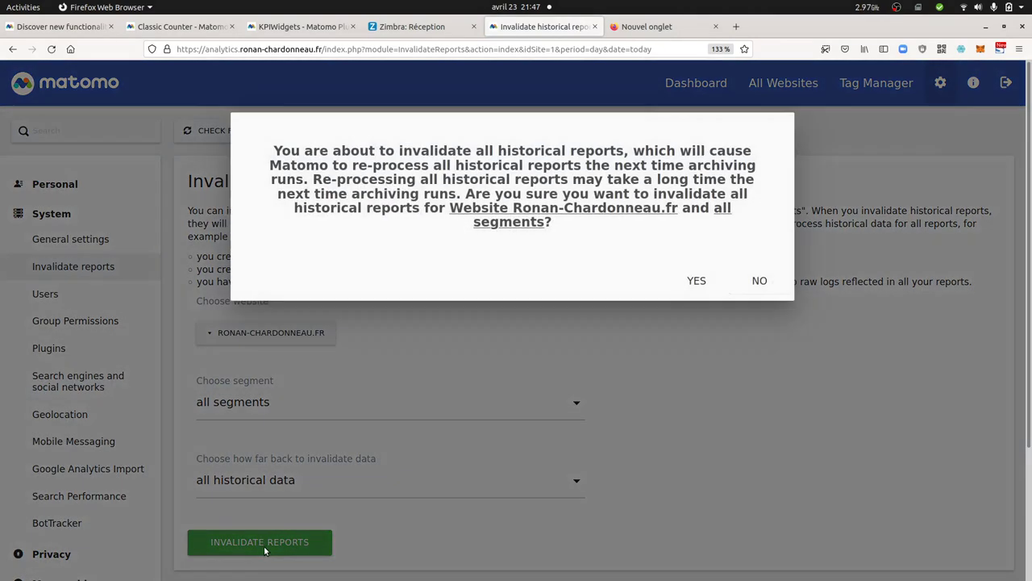
left_click(696, 281)
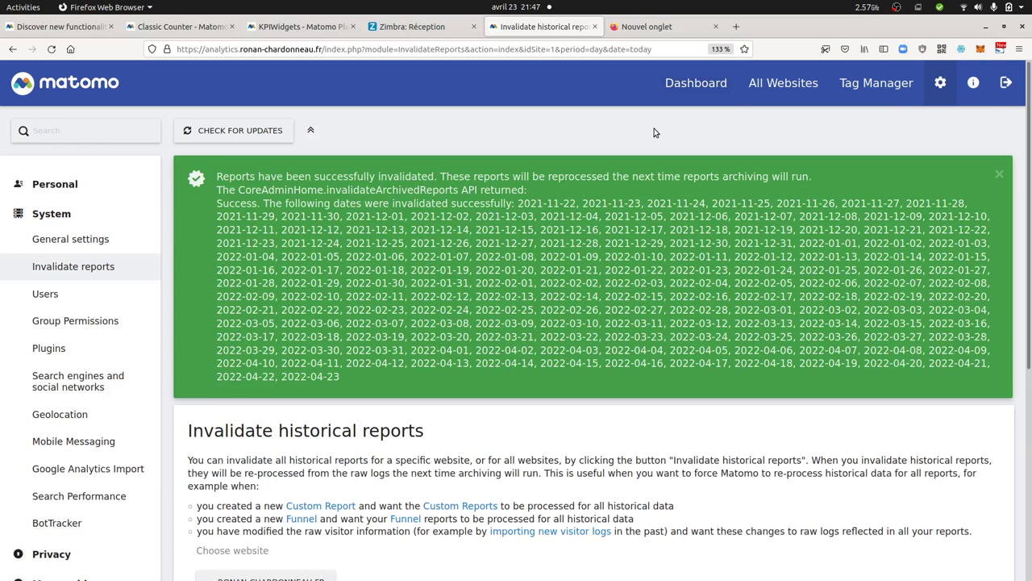
Step: Return to the ronan-chardonneau.fr dashboard for 2022-04-23 and let its widgets load
left_click(677, 84)
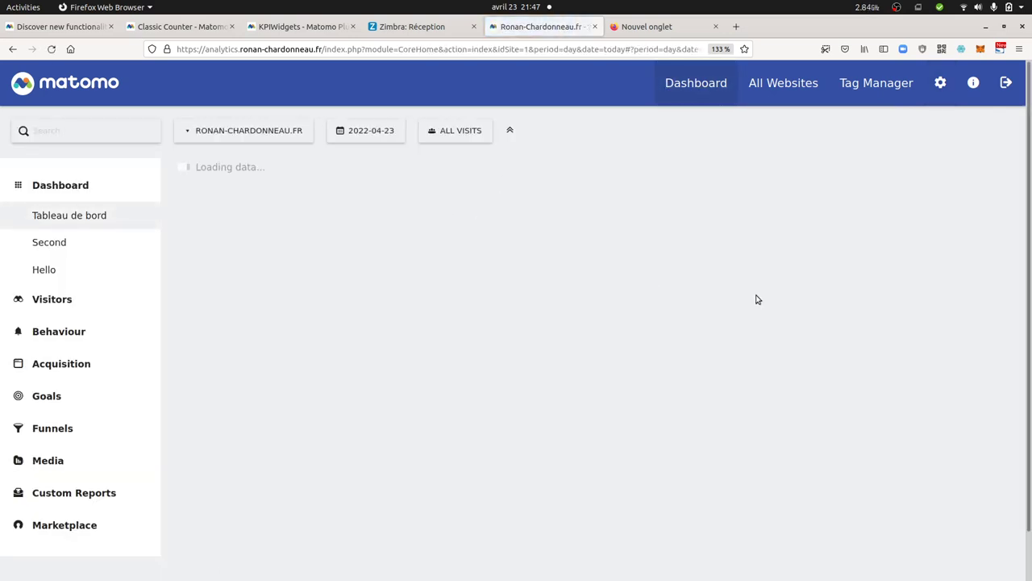